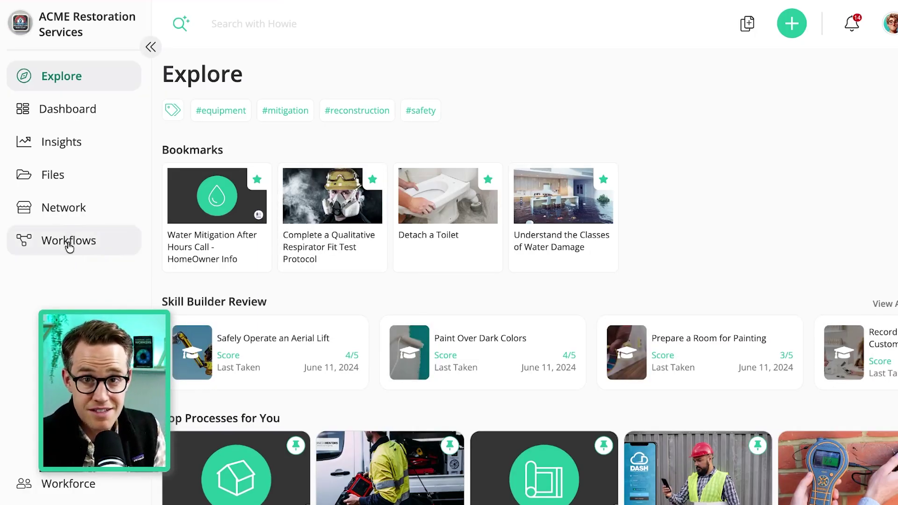
- Go to the Workflows area to begin creating a new workflow
{"action": "left_click", "coordinate": [69, 247]}
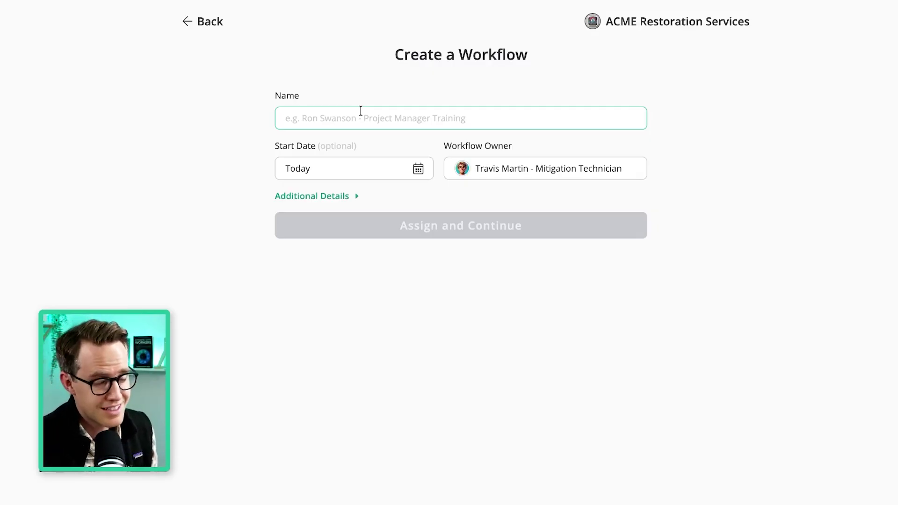
- Create the workflow 'Water Technician Training', skipping the optional location and job fields
{"action": "type", "text": "Wate"}
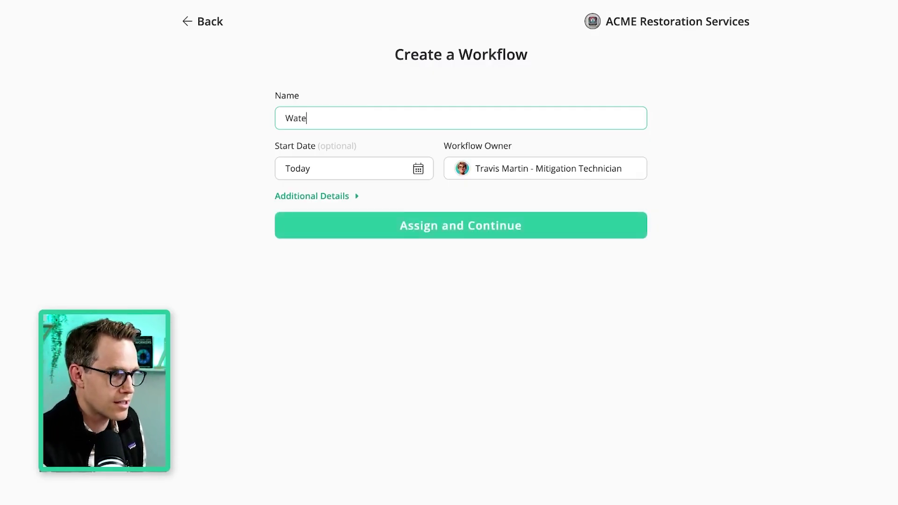
{"action": "type", "text": "r Technician Training"}
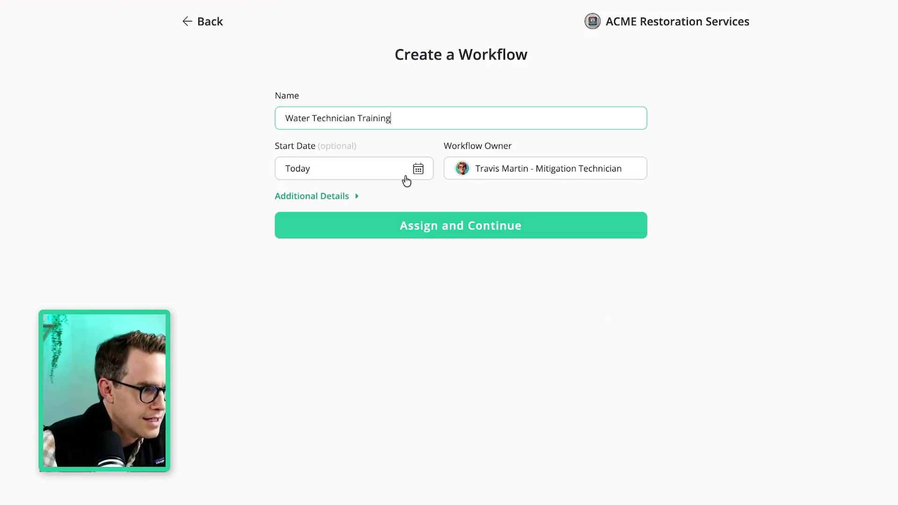
{"action": "left_click", "coordinate": [311, 196]}
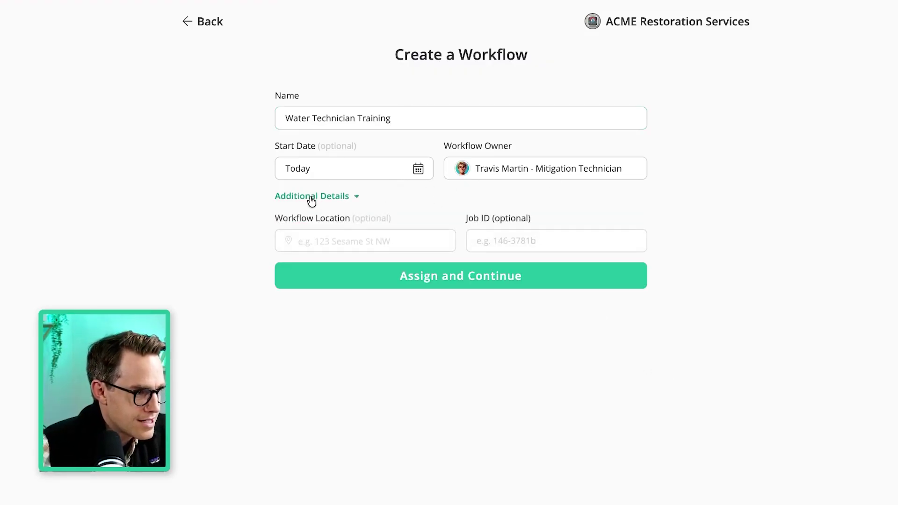
{"action": "left_click", "coordinate": [310, 198]}
{"action": "left_click", "coordinate": [438, 229]}
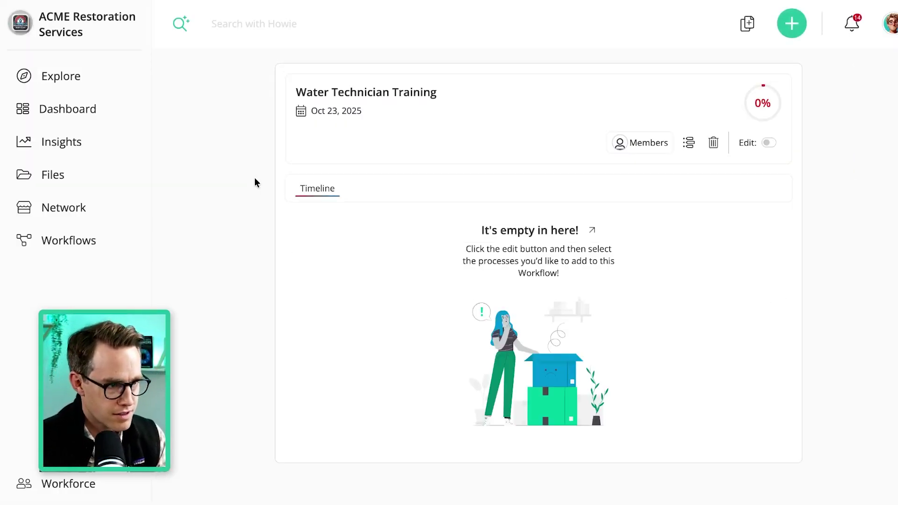
- In edit mode, describe the workflow: 'Welcome to the team, we're super excited to have you as a water technician!'
{"action": "left_click", "coordinate": [769, 145]}
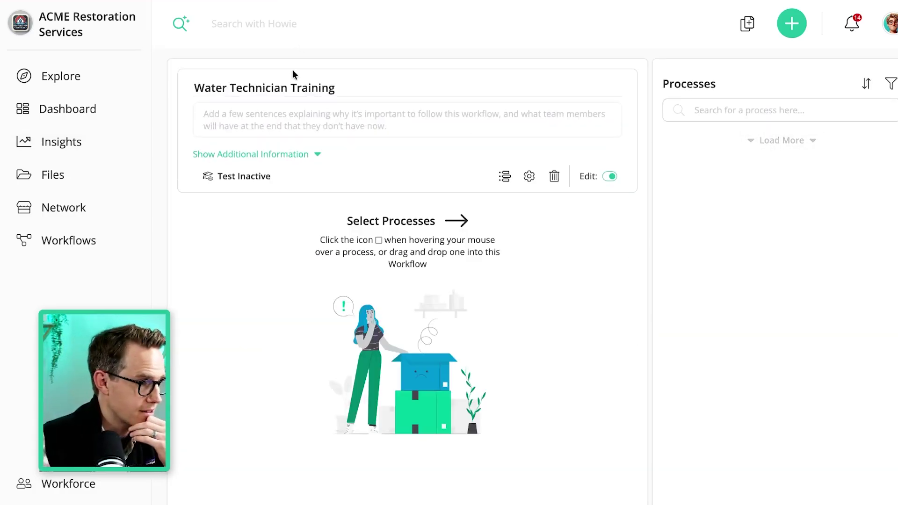
{"action": "left_click", "coordinate": [282, 118]}
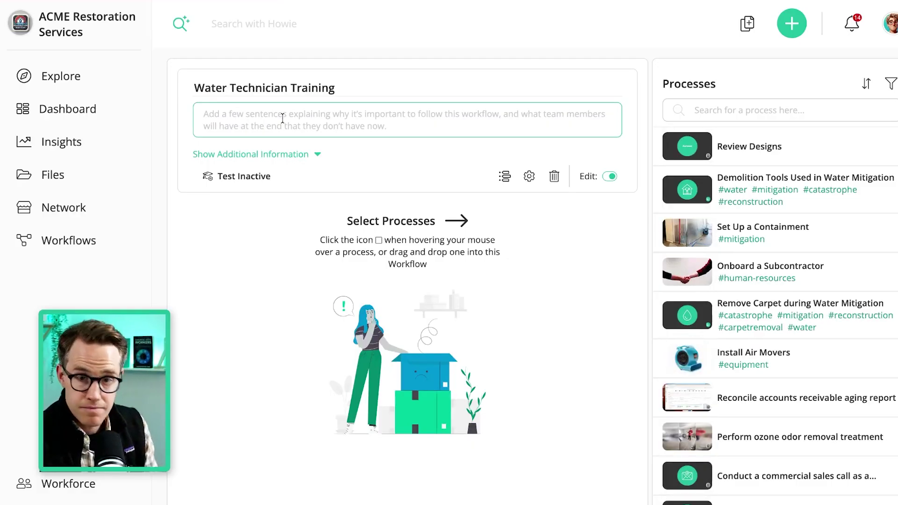
{"action": "type", "text": "Welcome to the "}
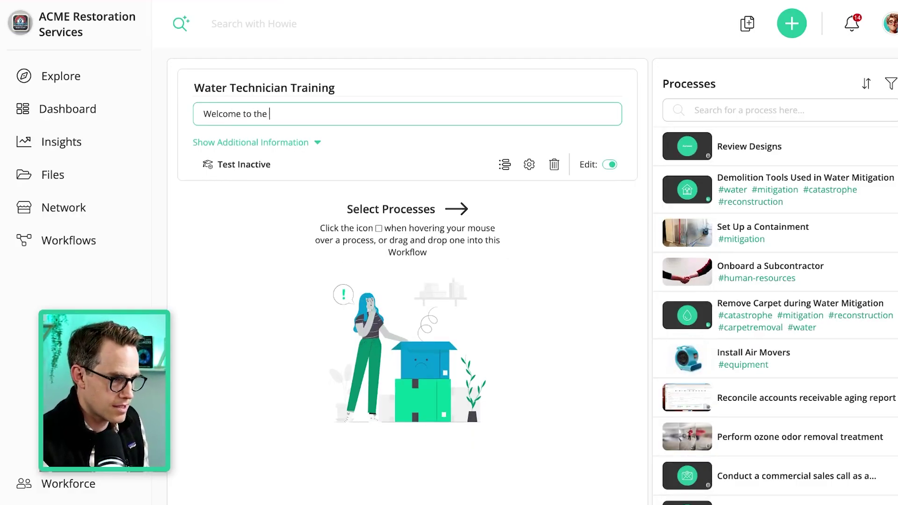
{"action": "type", "text": "team, we're super ex"}
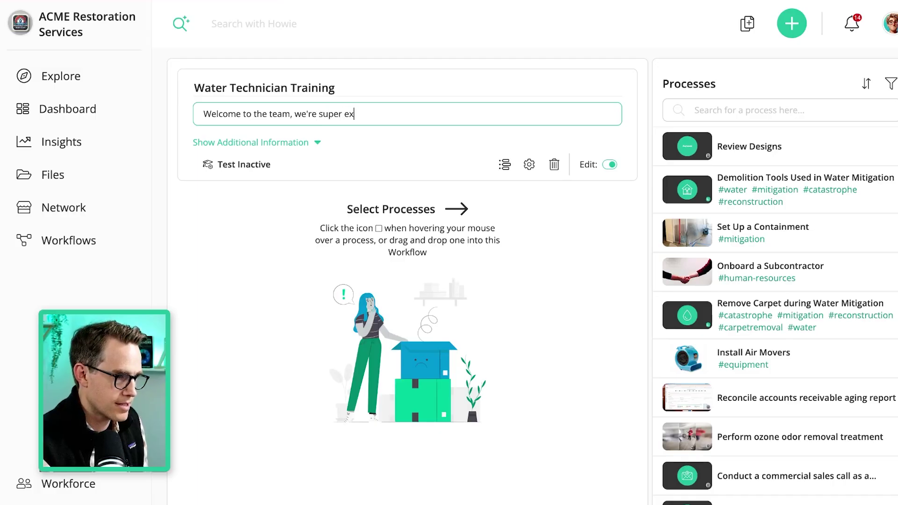
{"action": "type", "text": "cited to have you a"}
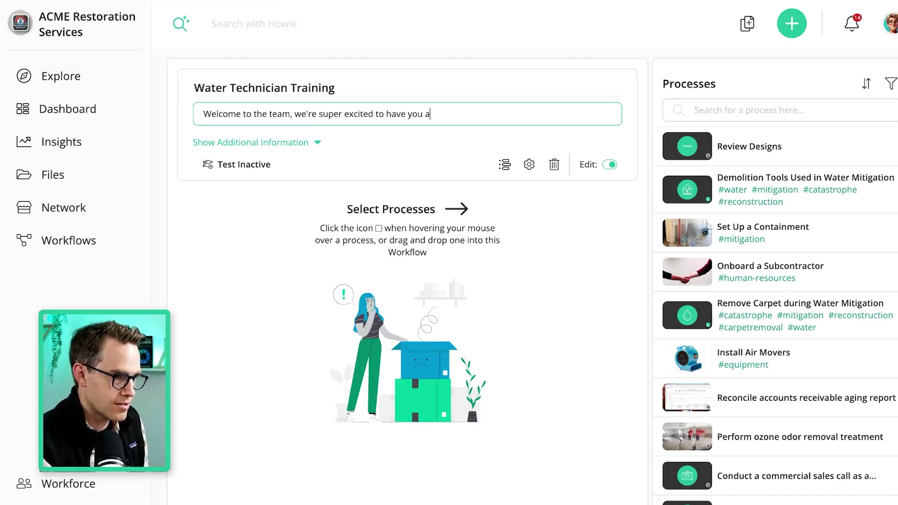
{"action": "type", "text": "s a water technician!"}
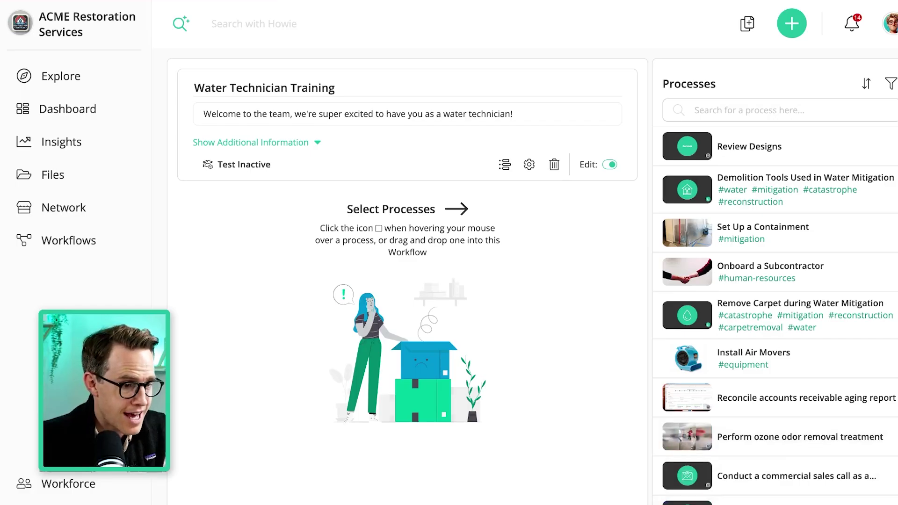
- Filter the Processes list to show only the #mitigation tag
{"action": "scroll", "coordinate": [807, 394], "scroll_direction": "down", "scroll_amount": 5}
{"action": "scroll", "coordinate": [807, 394], "scroll_direction": "up", "scroll_amount": 5}
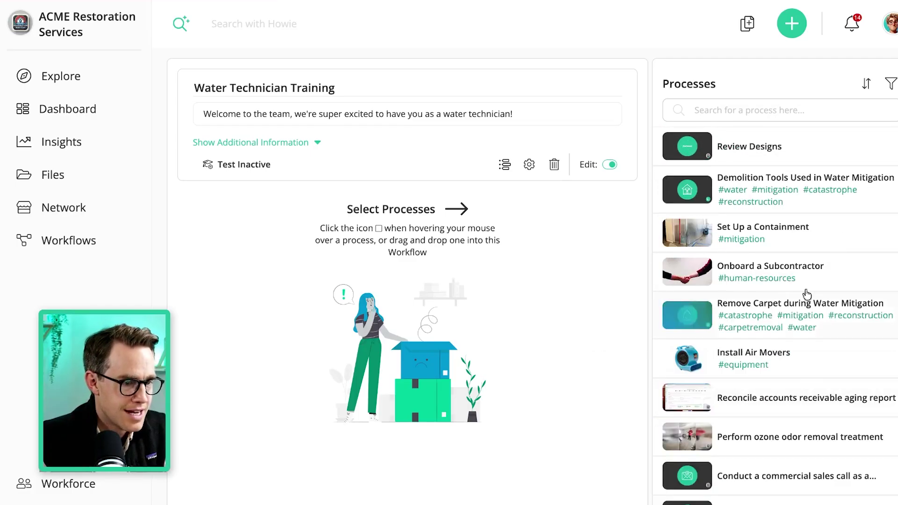
{"action": "left_click", "coordinate": [890, 84]}
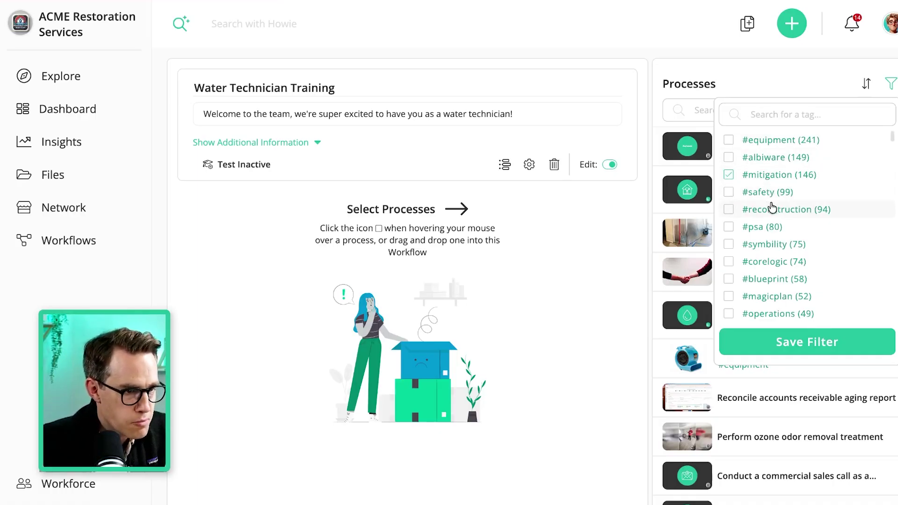
{"action": "scroll", "coordinate": [771, 204], "scroll_direction": "down", "scroll_amount": 3}
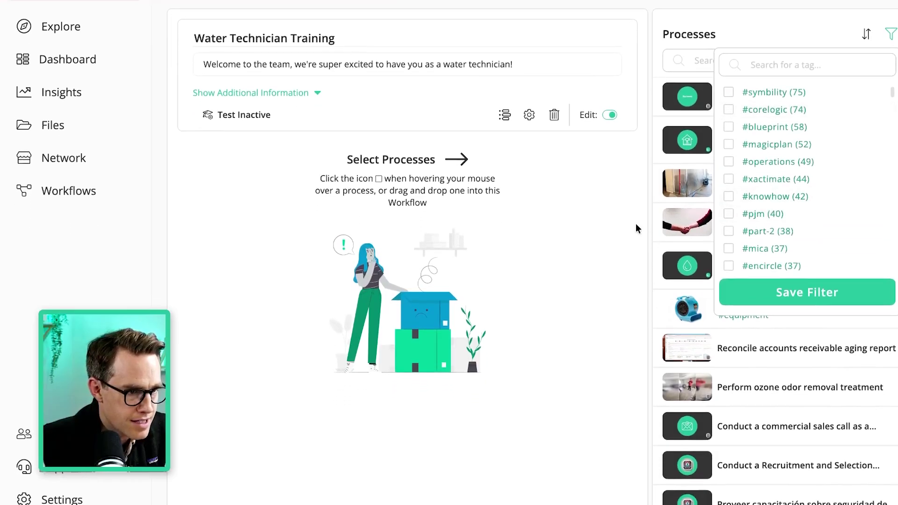
{"action": "scroll", "coordinate": [734, 238], "scroll_direction": "down", "scroll_amount": 2}
{"action": "scroll", "coordinate": [735, 241], "scroll_direction": "down", "scroll_amount": 1}
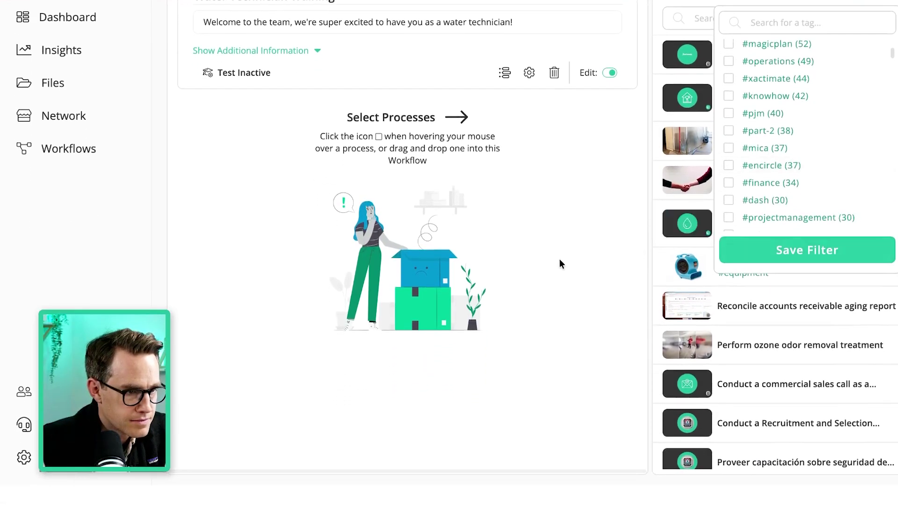
{"action": "scroll", "coordinate": [559, 259], "scroll_direction": "up", "scroll_amount": 3}
{"action": "scroll", "coordinate": [820, 243], "scroll_direction": "down", "scroll_amount": 1}
{"action": "scroll", "coordinate": [820, 243], "scroll_direction": "down", "scroll_amount": 3}
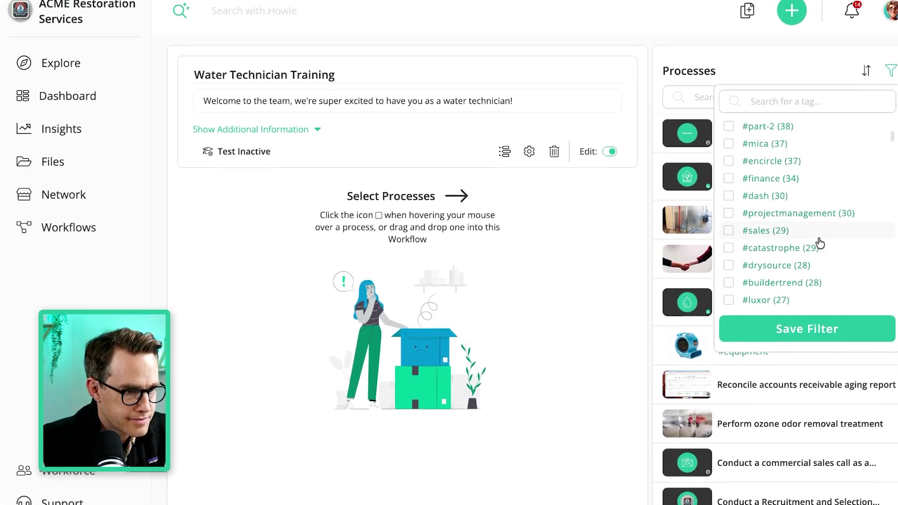
{"action": "scroll", "coordinate": [755, 224], "scroll_direction": "up", "scroll_amount": 10}
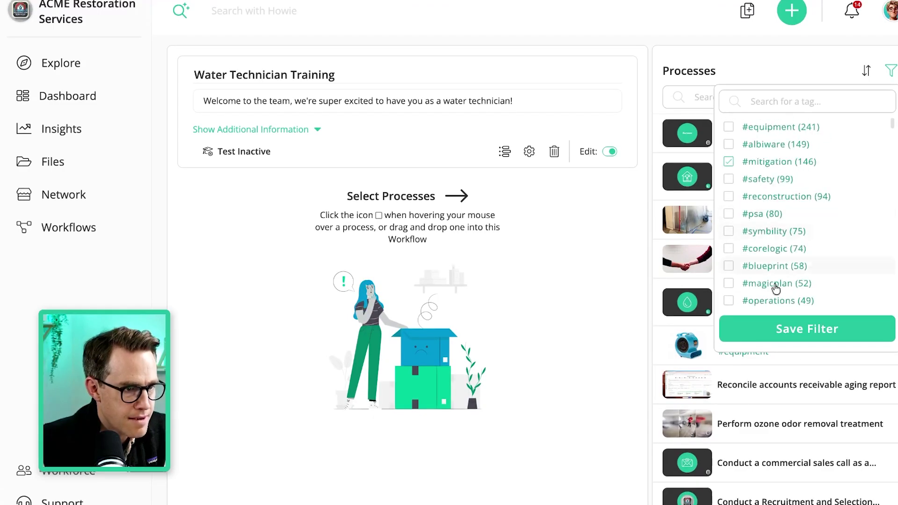
{"action": "left_click", "coordinate": [808, 329]}
{"action": "scroll", "coordinate": [802, 194], "scroll_direction": "up", "scroll_amount": 1}
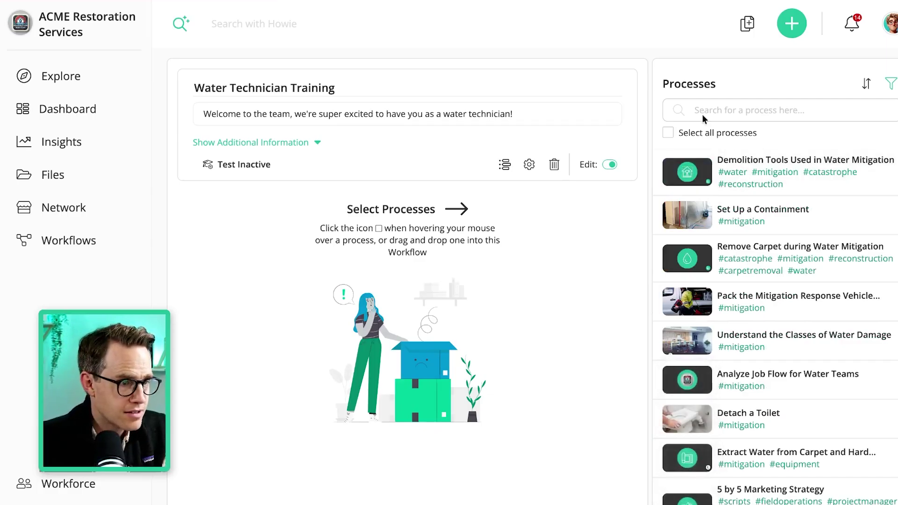
- Select Set Up a Containment, Remove Carpet, Pack the Mitigation Response Vehicle and Classes of Water Damage
{"action": "mouse_move", "coordinate": [823, 211]}
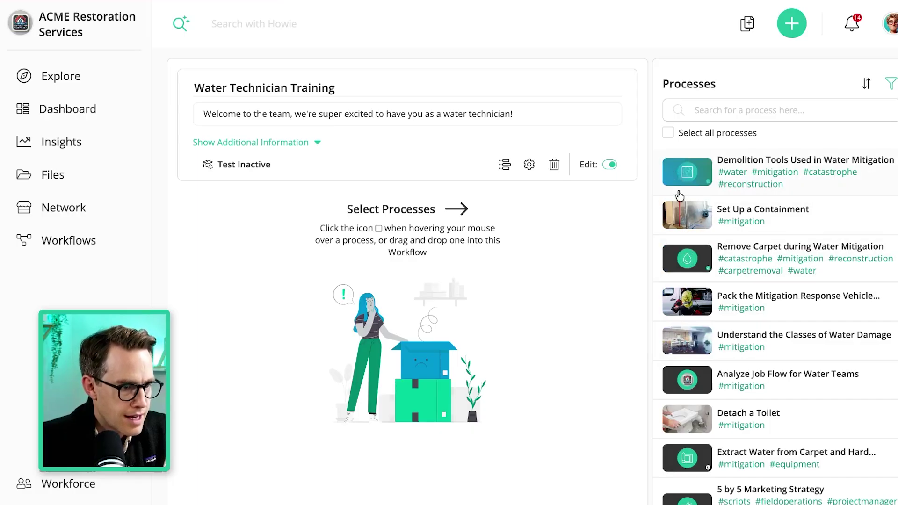
{"action": "left_click", "coordinate": [687, 215]}
{"action": "left_click", "coordinate": [687, 259]}
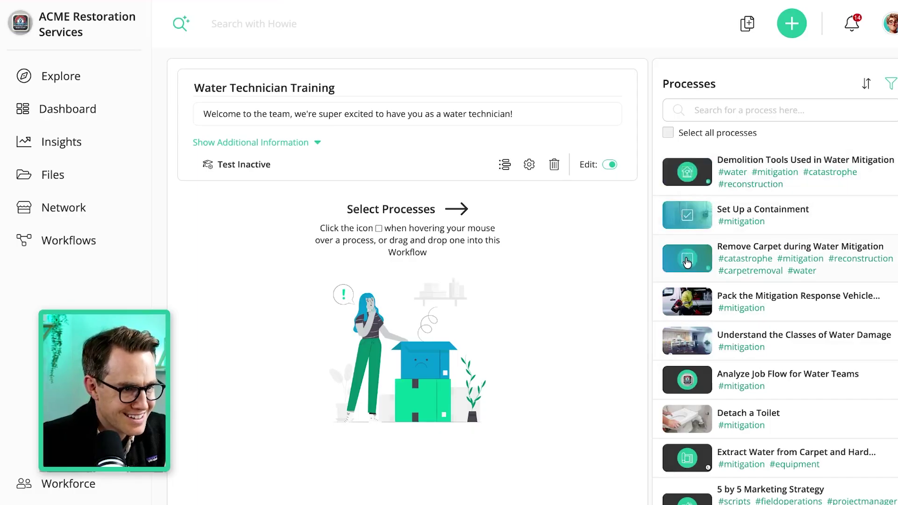
{"action": "left_click", "coordinate": [687, 302]}
{"action": "left_click", "coordinate": [687, 340]}
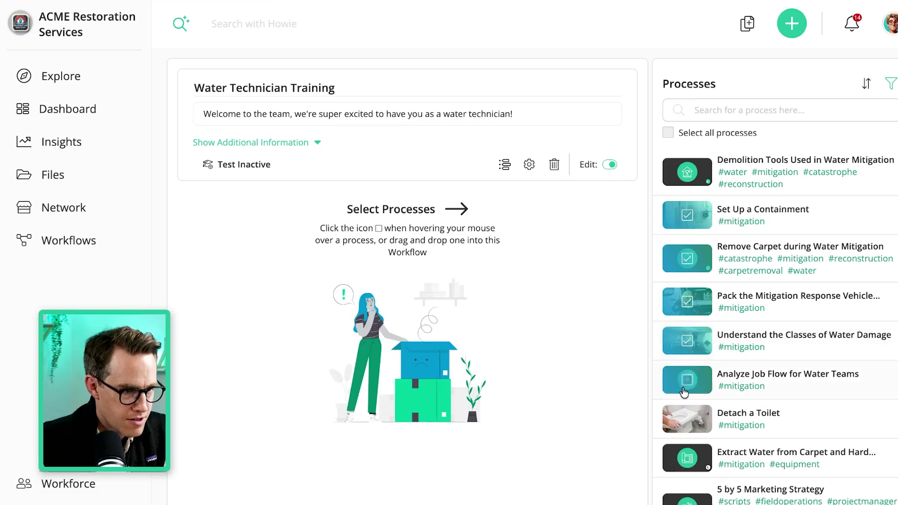
{"action": "scroll", "coordinate": [684, 392], "scroll_direction": "down", "scroll_amount": 2}
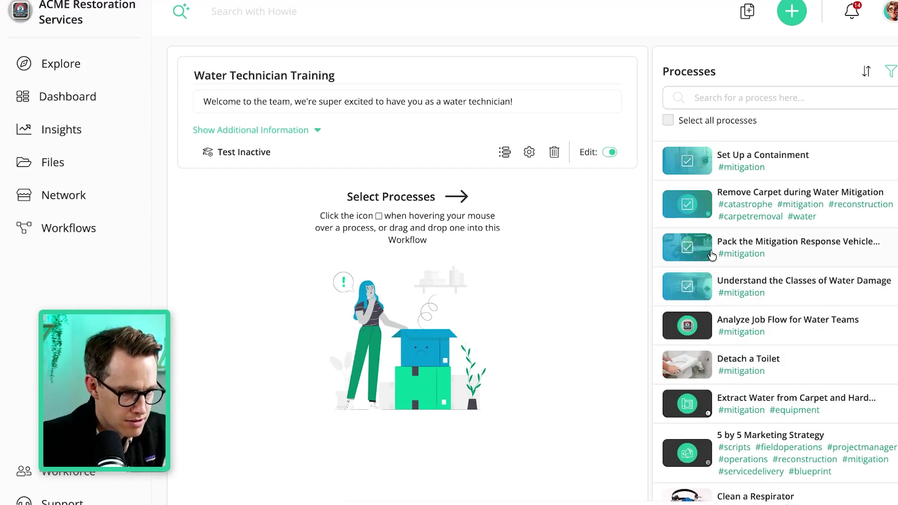
- Also select Detach a Toilet, Dry Hardwood Floors, PPE, Standing Water and Baseboard, then add all ten
{"action": "left_click", "coordinate": [687, 364]}
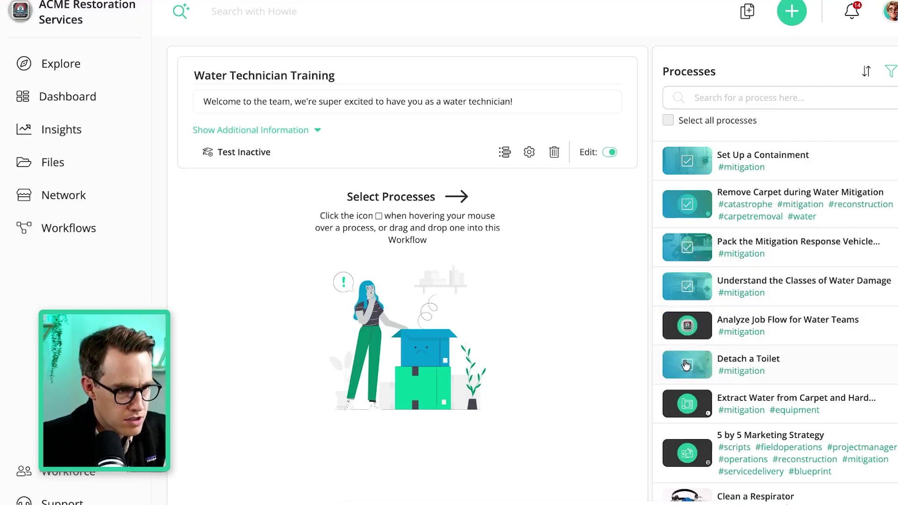
{"action": "scroll", "coordinate": [686, 347], "scroll_direction": "down", "scroll_amount": 5}
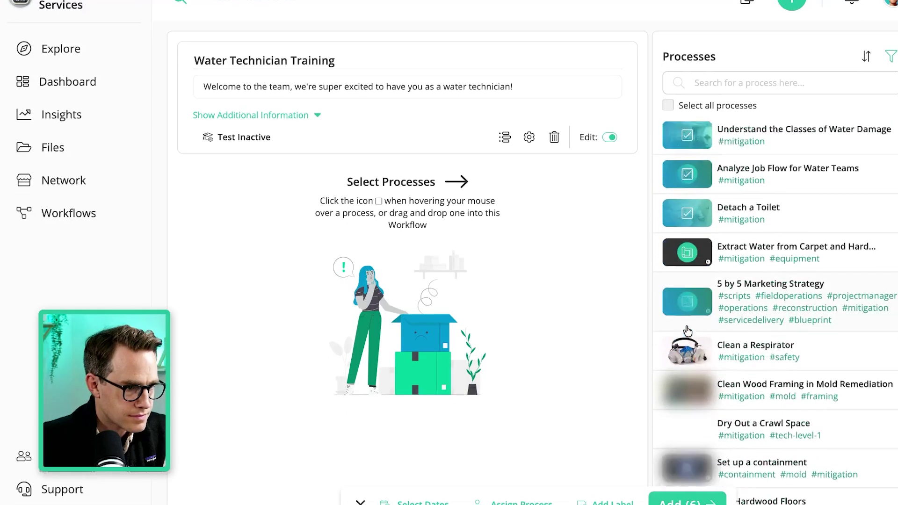
{"action": "scroll", "coordinate": [686, 336], "scroll_direction": "down", "scroll_amount": 1}
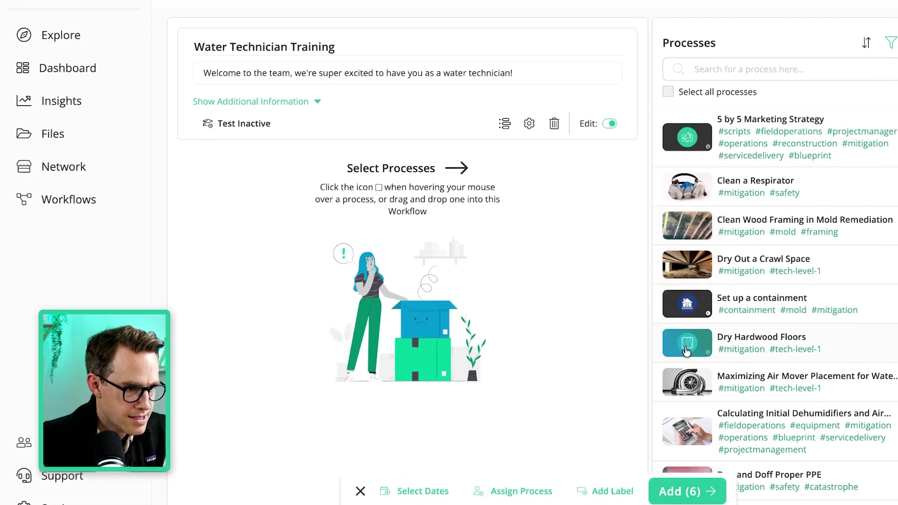
{"action": "left_click", "coordinate": [687, 344]}
{"action": "scroll", "coordinate": [687, 345], "scroll_direction": "down", "scroll_amount": 2}
{"action": "left_click", "coordinate": [686, 381]}
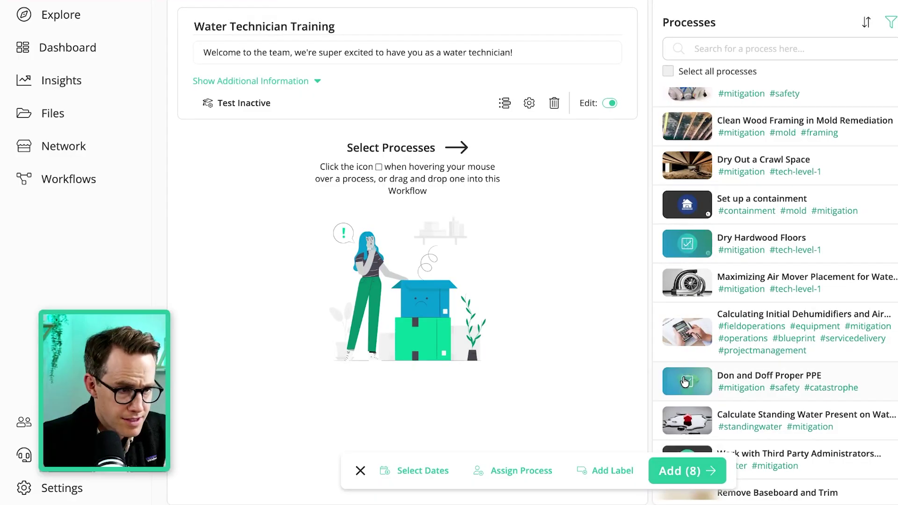
{"action": "left_click", "coordinate": [688, 423]}
{"action": "scroll", "coordinate": [689, 423], "scroll_direction": "down", "scroll_amount": 2}
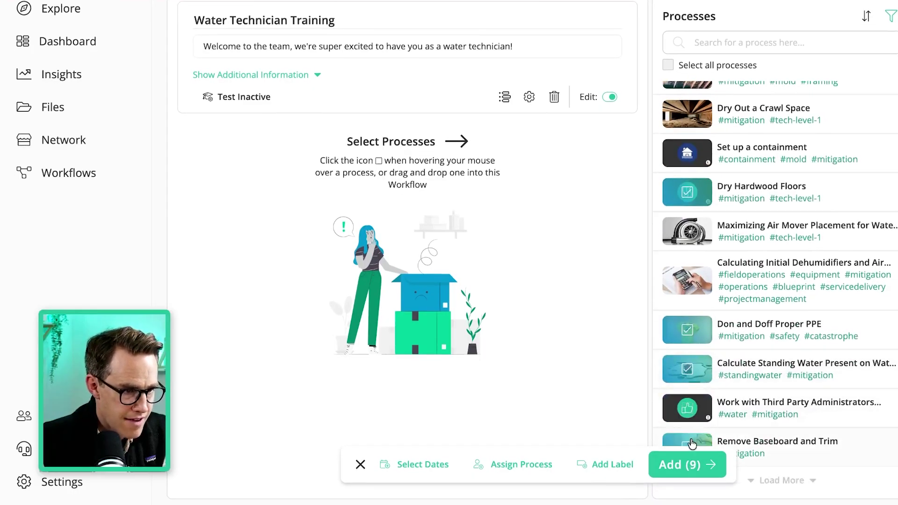
{"action": "left_click", "coordinate": [686, 446]}
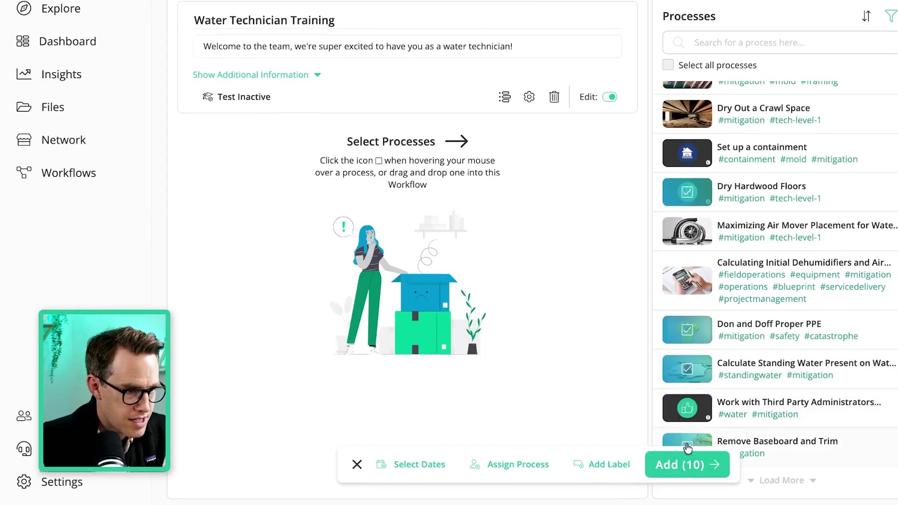
{"action": "left_click", "coordinate": [672, 466]}
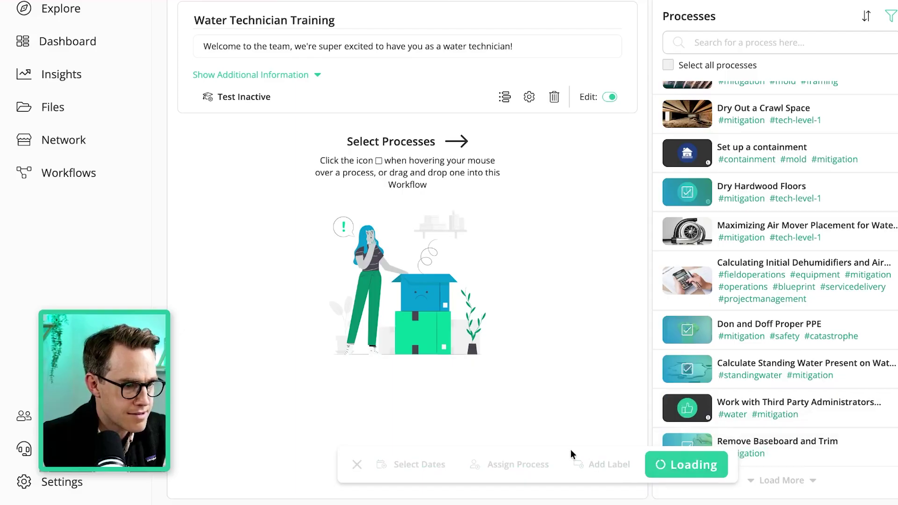
- Check the Don and Doff Proper PPE and Analyze Job Flow for Water Teams tasks
{"action": "scroll", "coordinate": [570, 453], "scroll_direction": "up", "scroll_amount": 2}
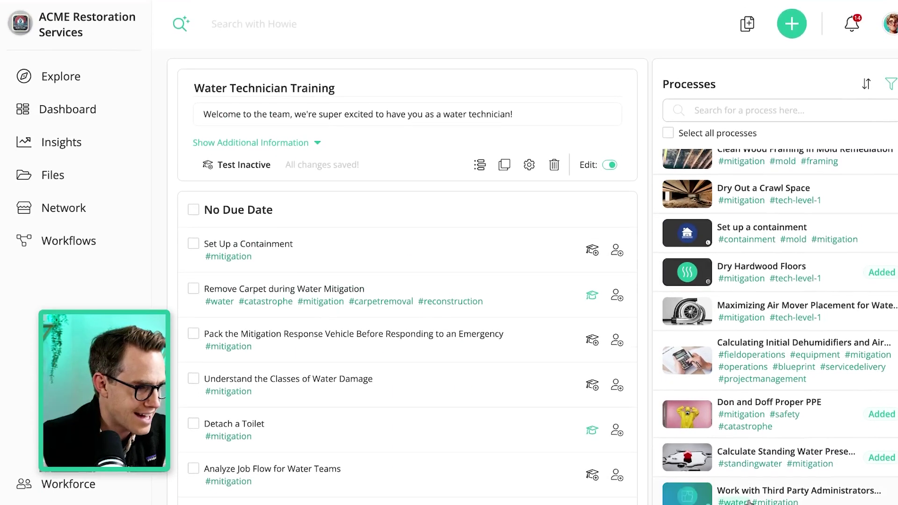
{"action": "scroll", "coordinate": [770, 469], "scroll_direction": "down", "scroll_amount": 3}
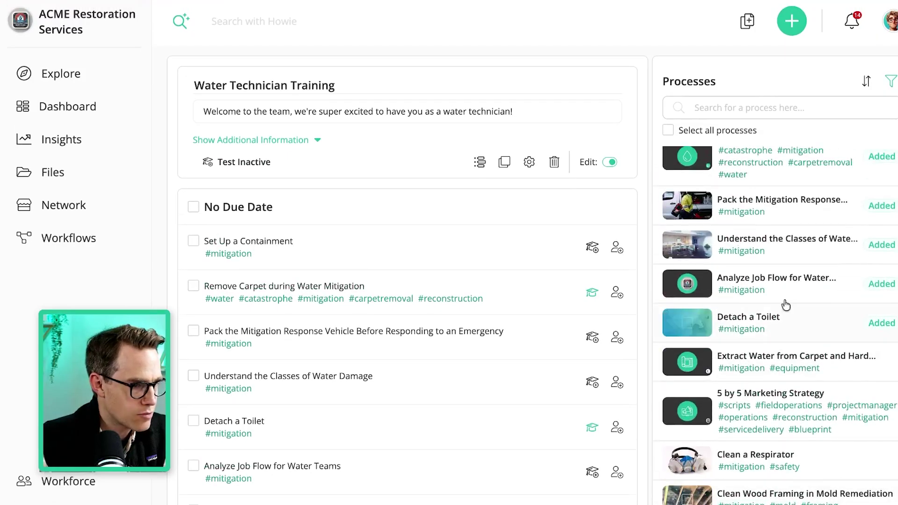
{"action": "scroll", "coordinate": [761, 294], "scroll_direction": "up", "scroll_amount": 2}
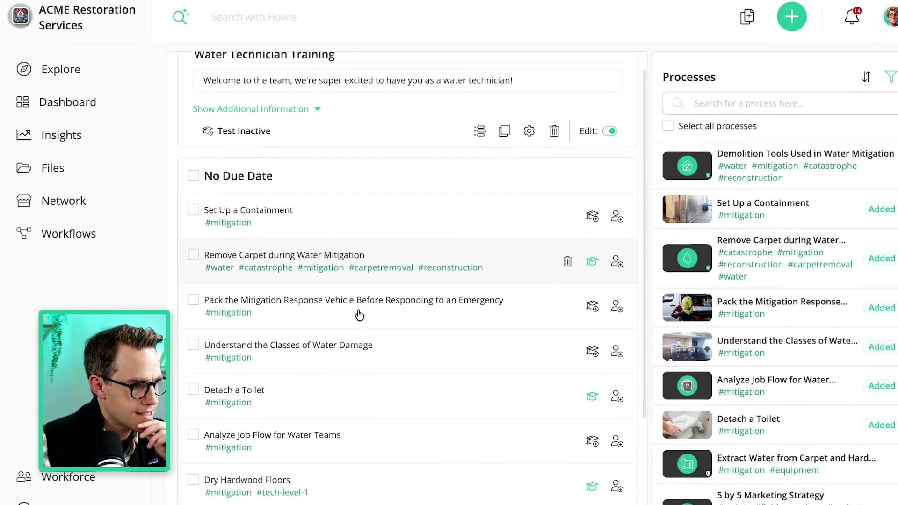
{"action": "scroll", "coordinate": [359, 316], "scroll_direction": "down", "scroll_amount": 3}
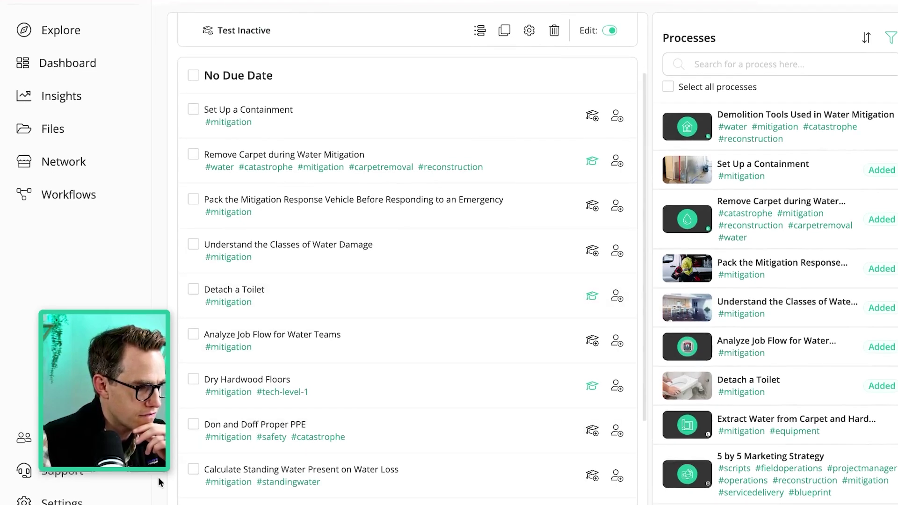
{"action": "left_click", "coordinate": [193, 427]}
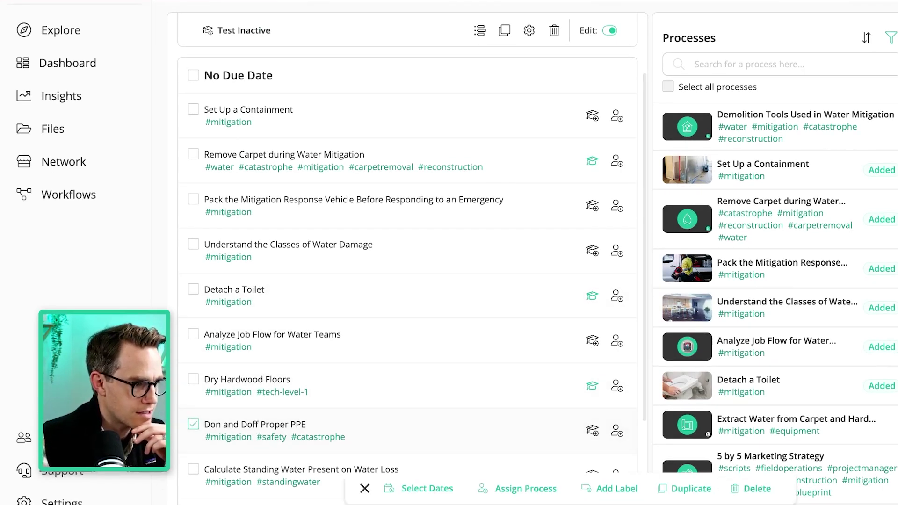
{"action": "scroll", "coordinate": [372, 382], "scroll_direction": "up", "scroll_amount": 2}
{"action": "scroll", "coordinate": [372, 382], "scroll_direction": "up", "scroll_amount": 1}
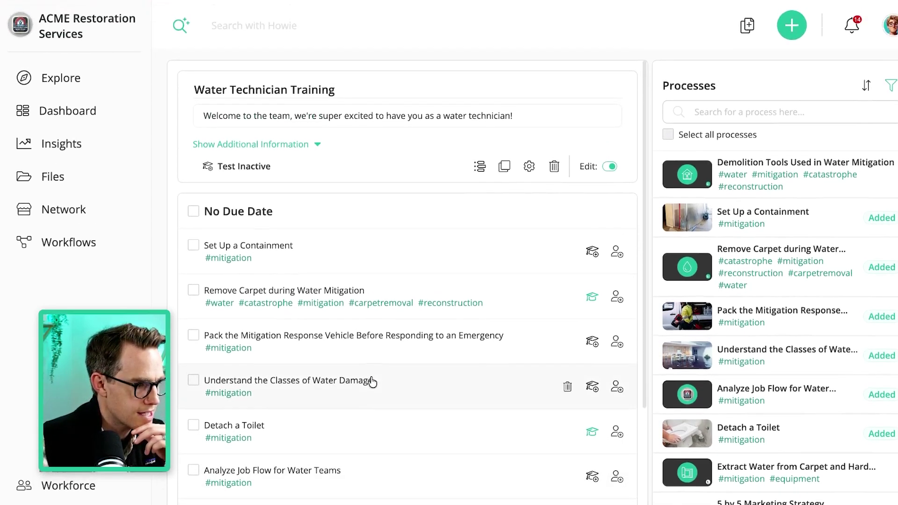
{"action": "left_click", "coordinate": [193, 470]}
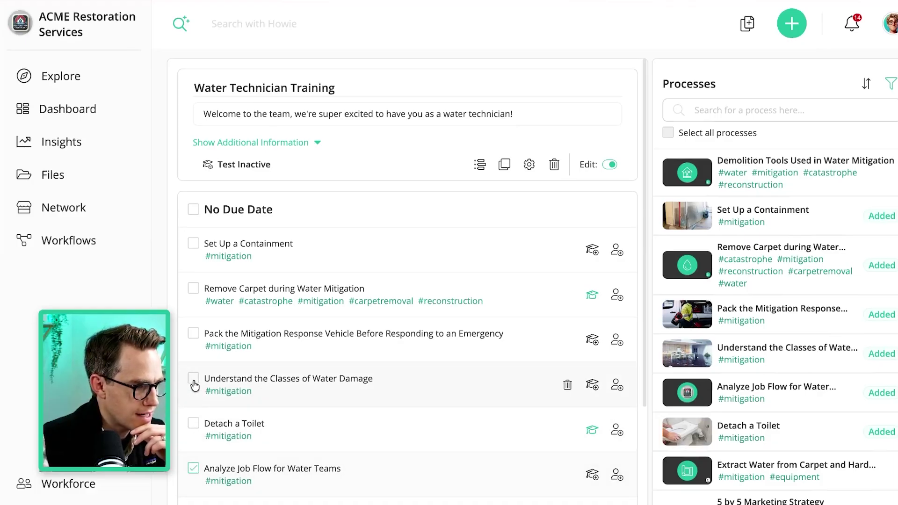
{"action": "scroll", "coordinate": [376, 398], "scroll_direction": "down", "scroll_amount": 2}
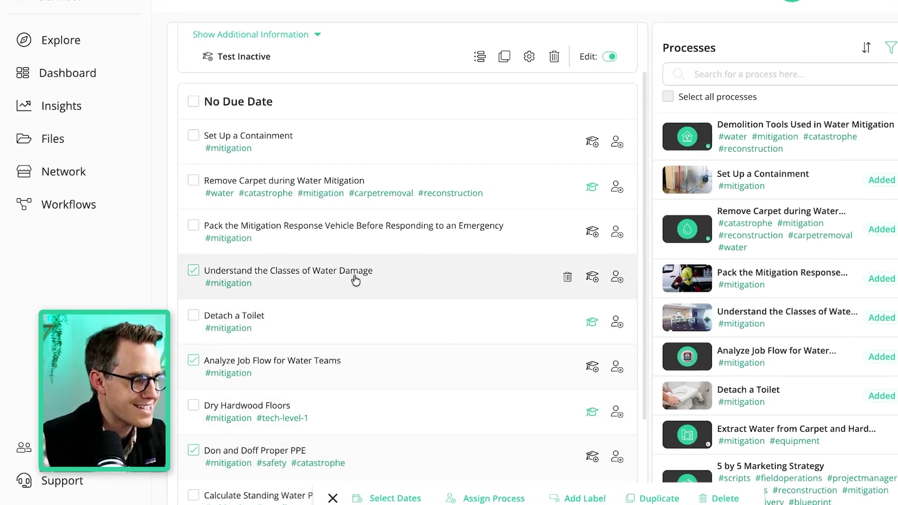
{"action": "scroll", "coordinate": [352, 280], "scroll_direction": "up", "scroll_amount": 1}
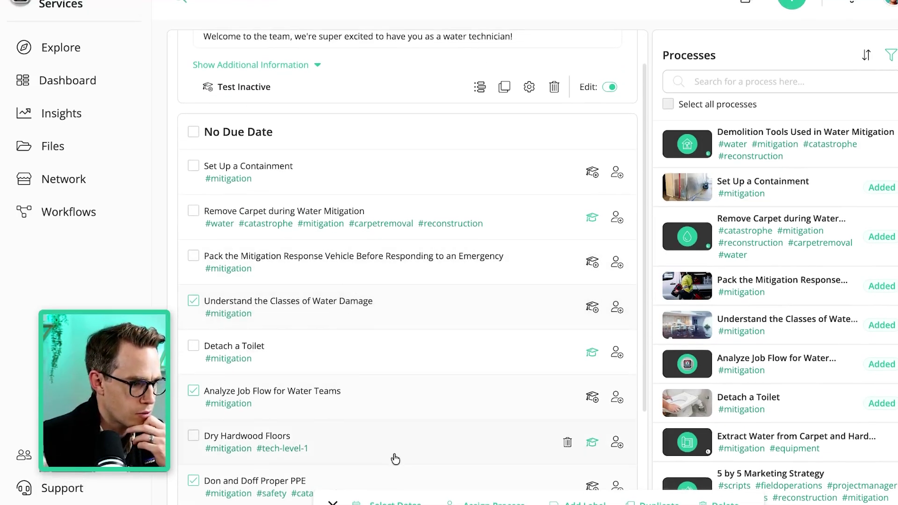
- Give the three checked tasks a due date of Thursday, Oct 23
{"action": "left_click", "coordinate": [395, 503]}
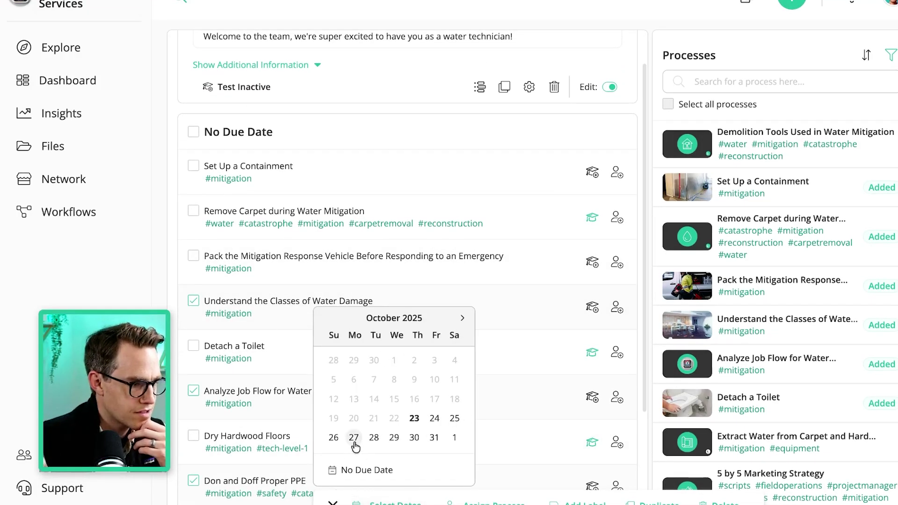
{"action": "left_click", "coordinate": [415, 421]}
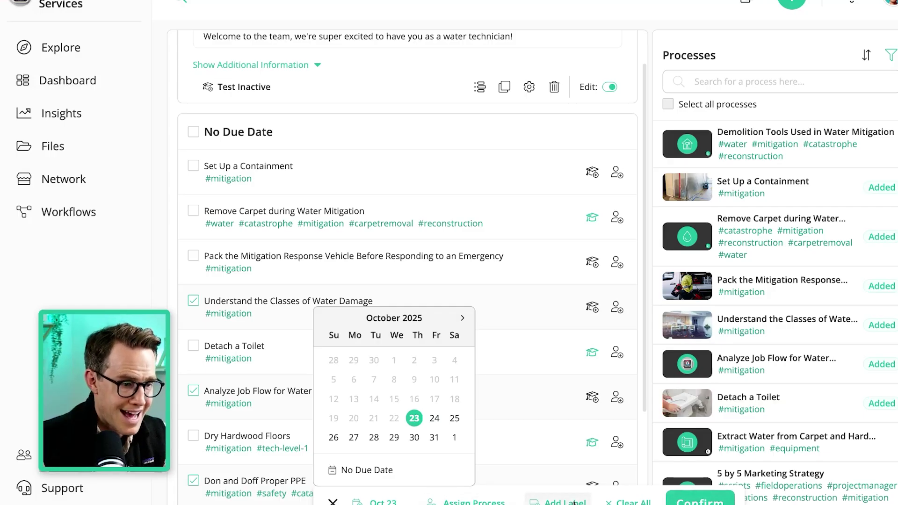
{"action": "left_click", "coordinate": [561, 373]}
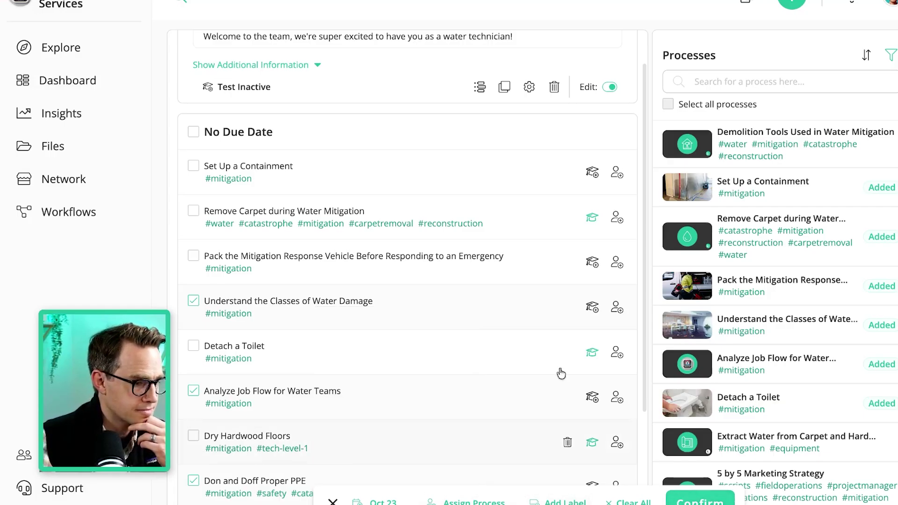
{"action": "left_click", "coordinate": [699, 500]}
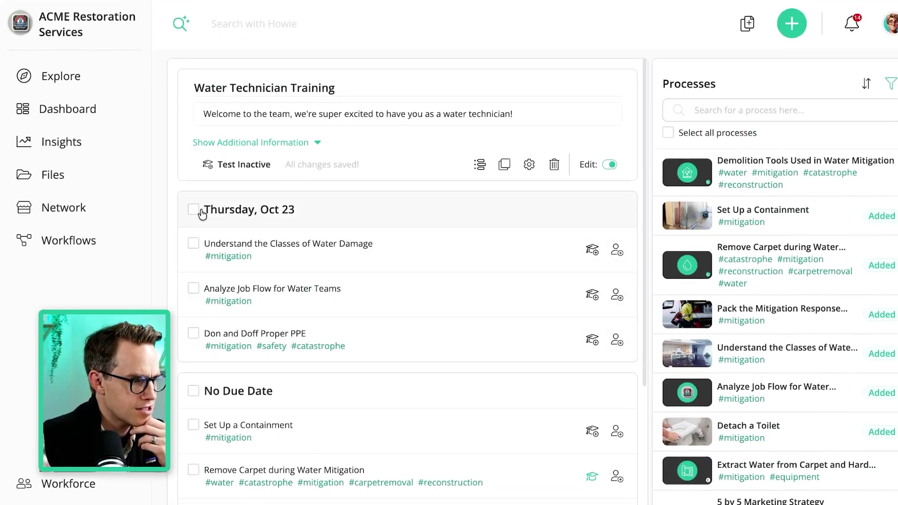
- Schedule Dry Hardwood Floors, Detach a Toilet, Baseboard, Standing Water and Set Up a Containment for Oct 24
{"action": "scroll", "coordinate": [331, 399], "scroll_direction": "down", "scroll_amount": 4}
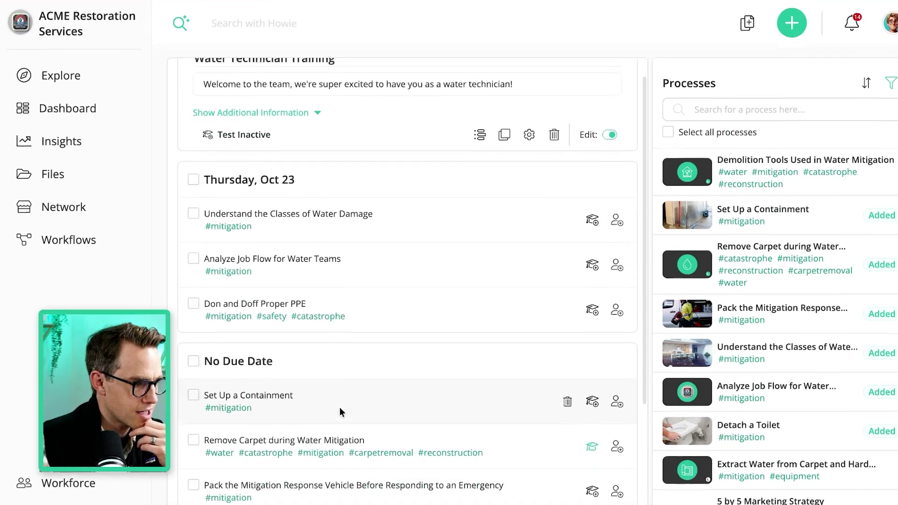
{"action": "left_click", "coordinate": [194, 428]}
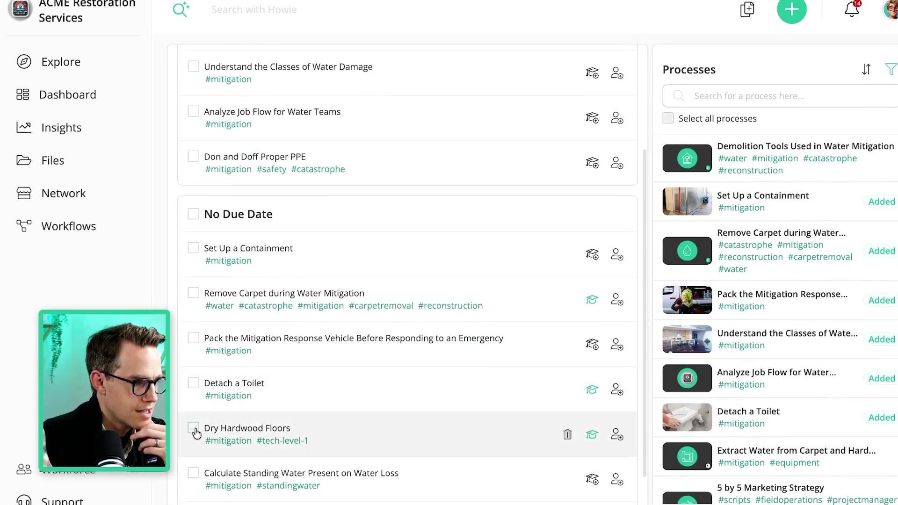
{"action": "left_click", "coordinate": [194, 382]}
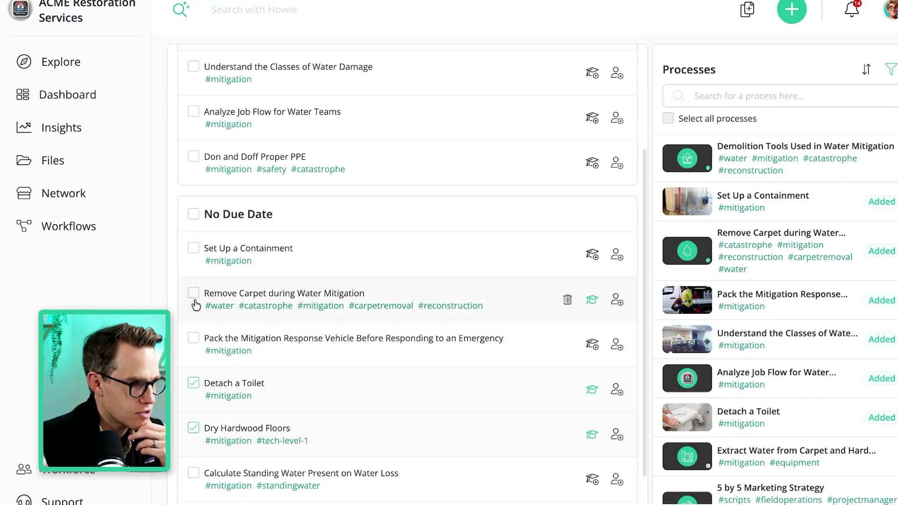
{"action": "scroll", "coordinate": [192, 433], "scroll_direction": "down", "scroll_amount": 2}
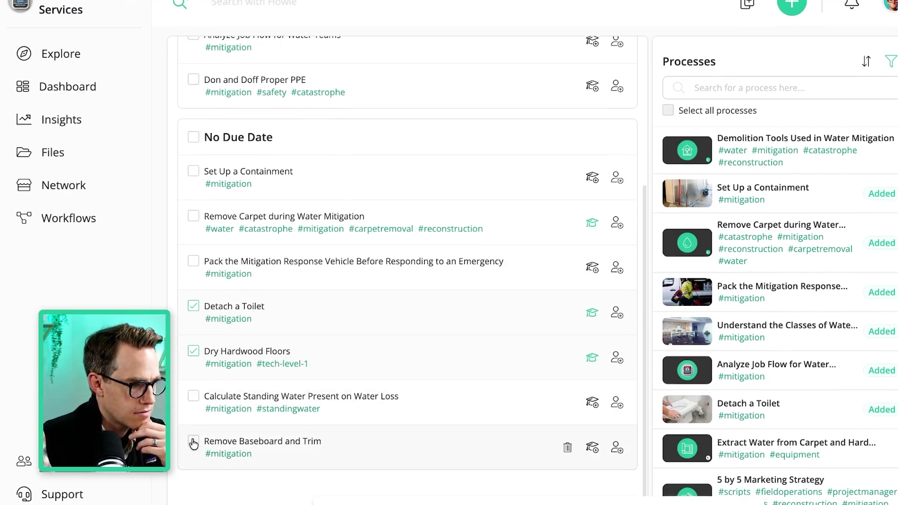
{"action": "left_click", "coordinate": [193, 441]}
{"action": "left_click", "coordinate": [196, 403]}
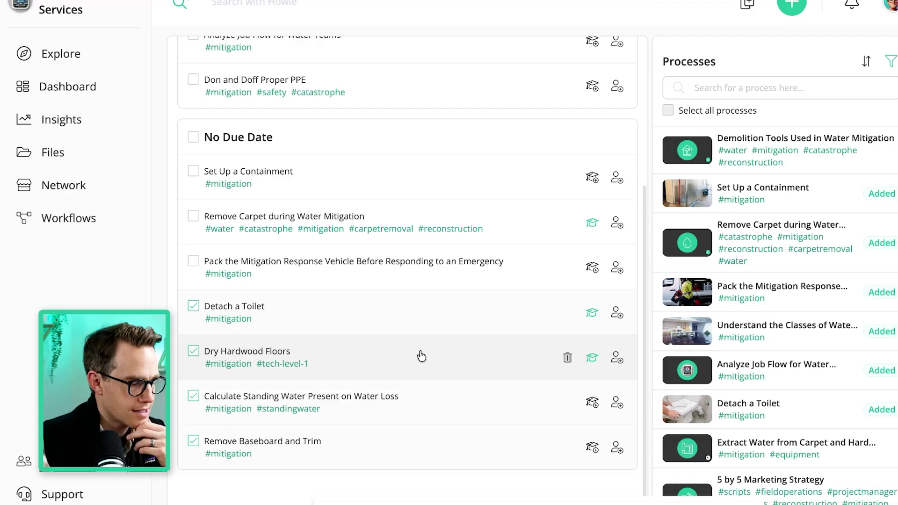
{"action": "scroll", "coordinate": [420, 357], "scroll_direction": "up", "scroll_amount": 2}
{"action": "left_click", "coordinate": [193, 233]}
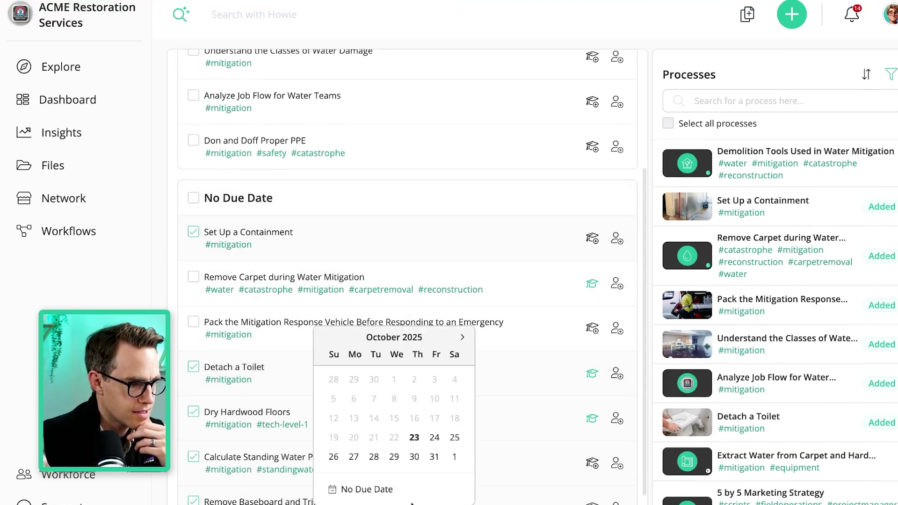
{"action": "left_click", "coordinate": [435, 438]}
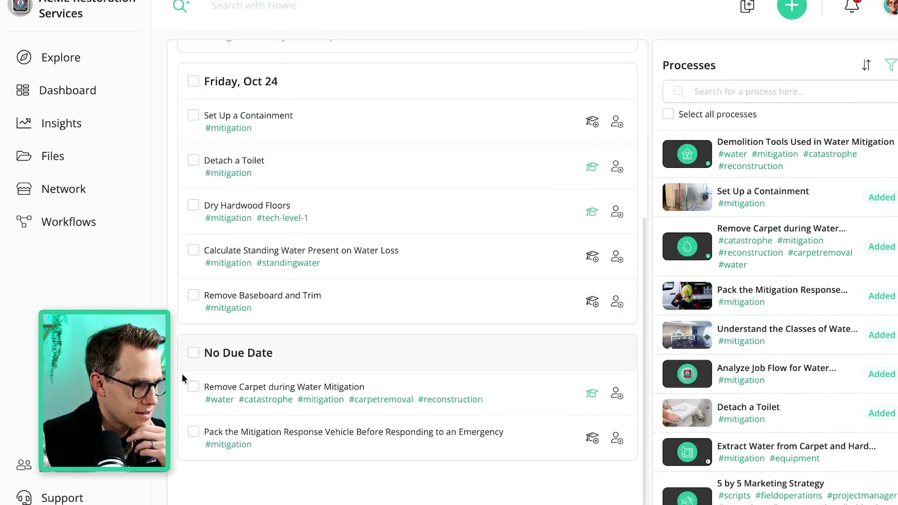
- Pick Oct 27 for Remove Carpet and Pack the Mitigation Response Vehicle
{"action": "left_click", "coordinate": [193, 387]}
{"action": "left_click", "coordinate": [193, 430]}
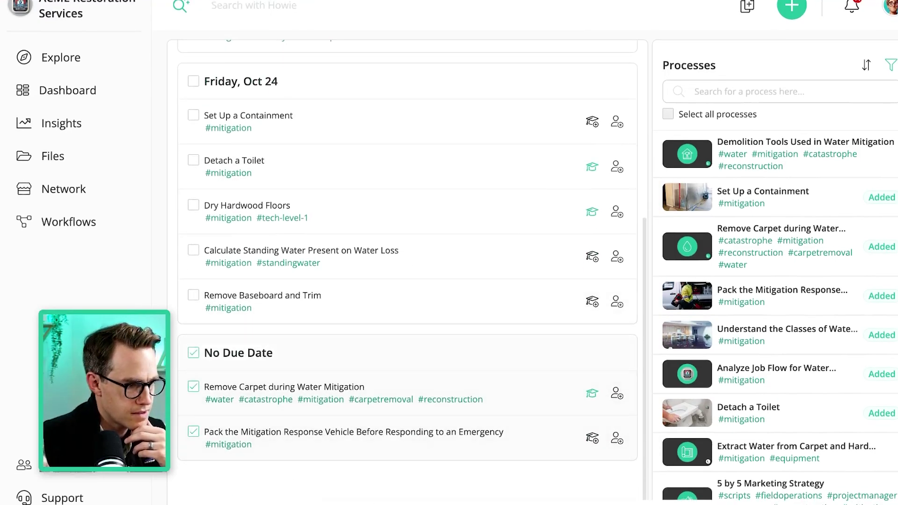
{"action": "left_click", "coordinate": [393, 500]}
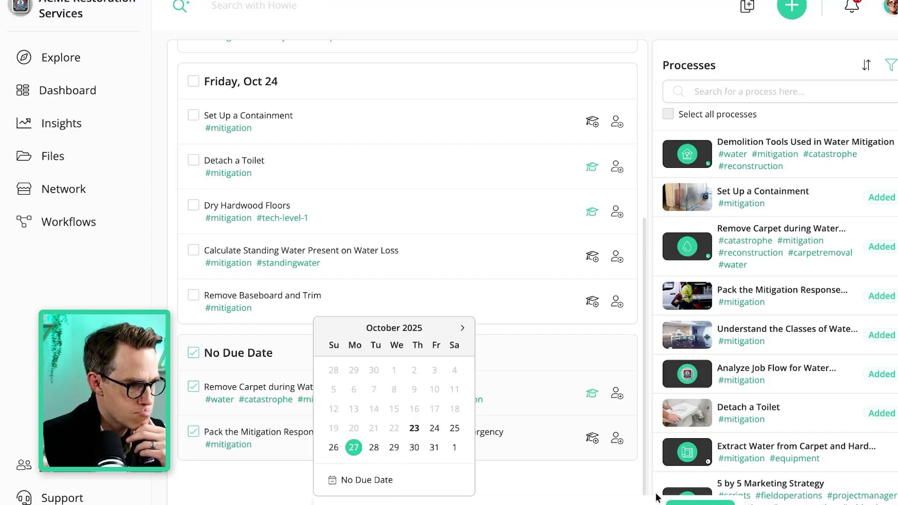
{"action": "left_click", "coordinate": [339, 310]}
{"action": "scroll", "coordinate": [338, 310], "scroll_direction": "up", "scroll_amount": 6}
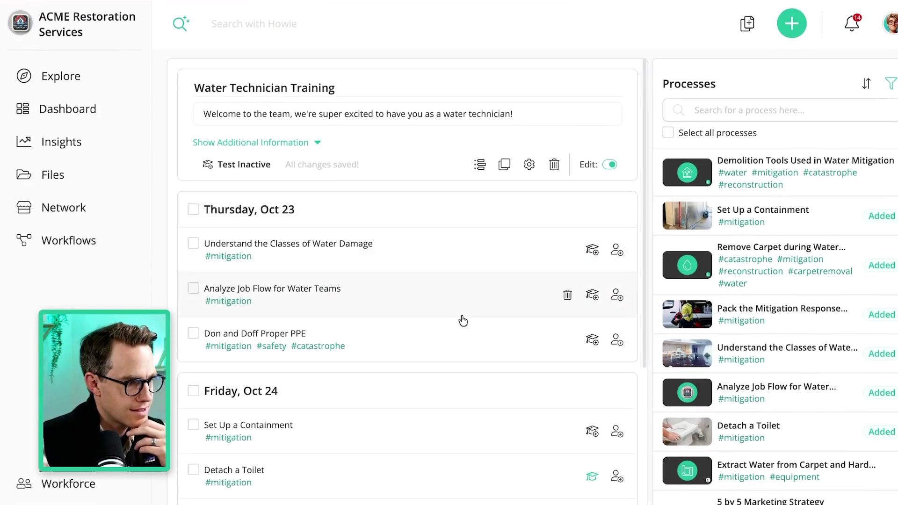
{"action": "scroll", "coordinate": [461, 321], "scroll_direction": "down", "scroll_amount": 4}
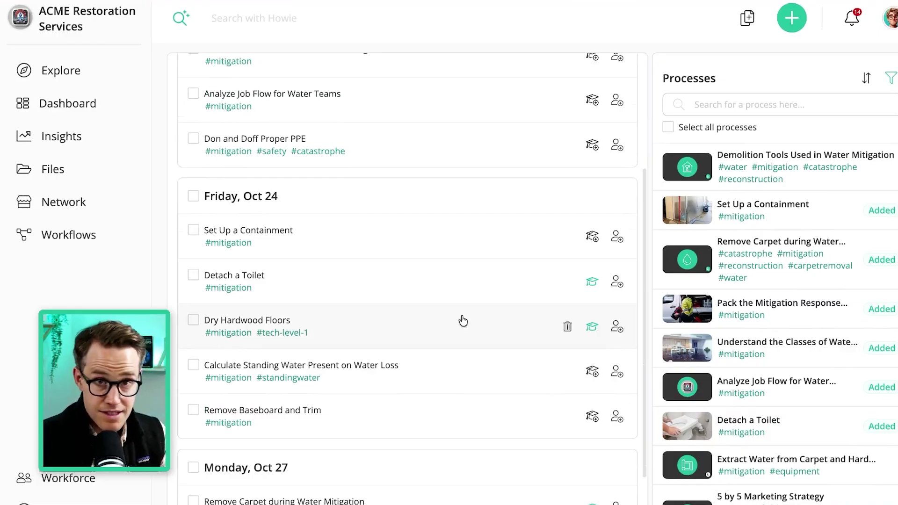
{"action": "scroll", "coordinate": [463, 321], "scroll_direction": "up", "scroll_amount": 4}
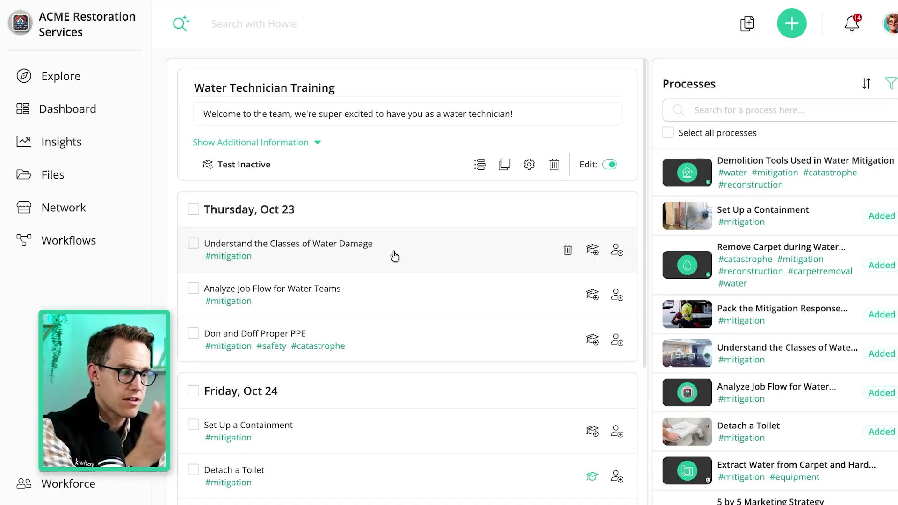
{"action": "scroll", "coordinate": [394, 256], "scroll_direction": "down", "scroll_amount": 5}
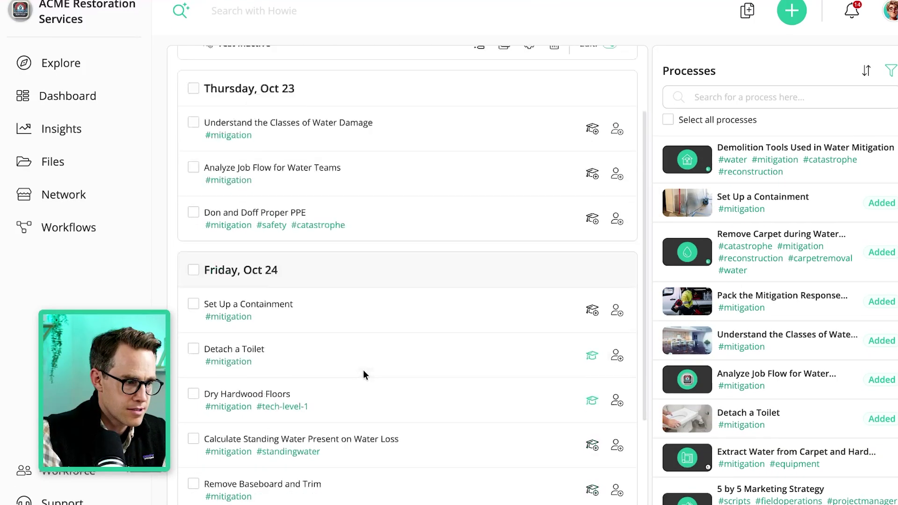
{"action": "scroll", "coordinate": [334, 431], "scroll_direction": "up", "scroll_amount": 5}
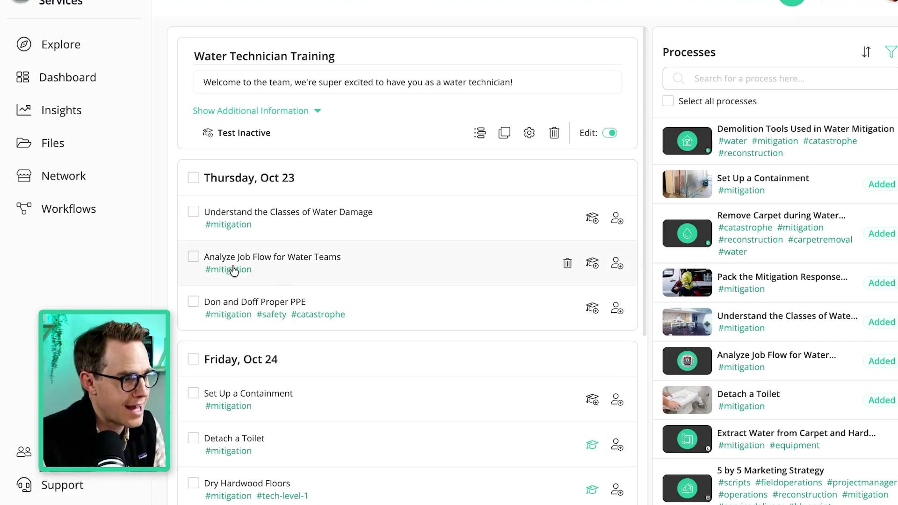
- Tag Classes of Water Damage, Analyze Job Flow and Calculate Standing Water with a new 'Theory' label
{"action": "scroll", "coordinate": [287, 255], "scroll_direction": "down", "scroll_amount": 2}
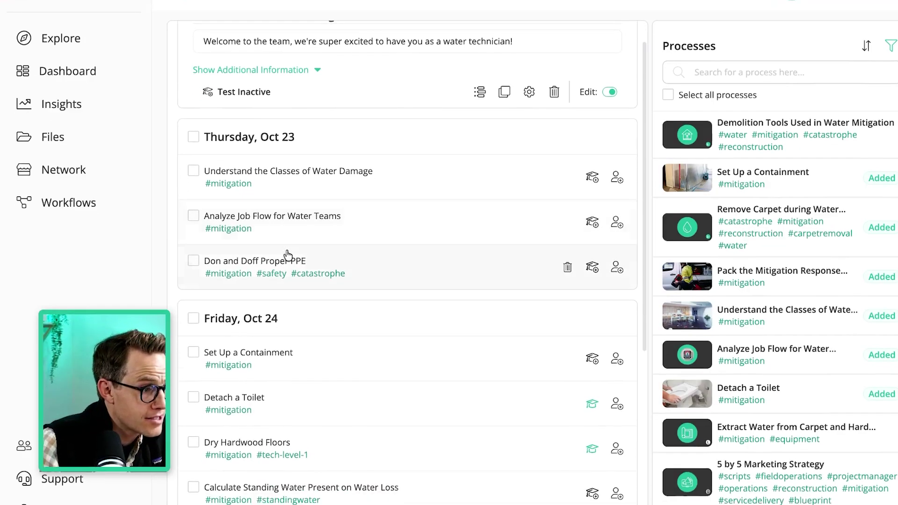
{"action": "left_click", "coordinate": [194, 171]}
{"action": "left_click", "coordinate": [194, 218]}
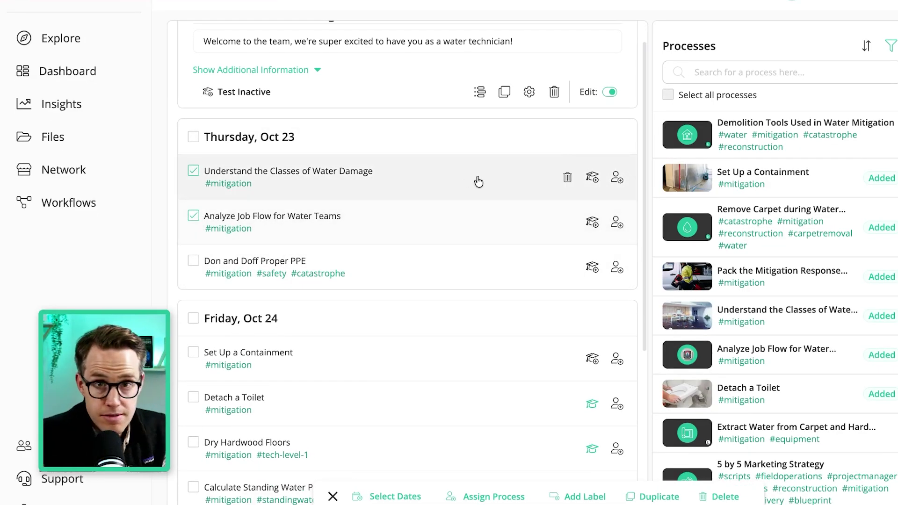
{"action": "scroll", "coordinate": [425, 253], "scroll_direction": "down", "scroll_amount": 5}
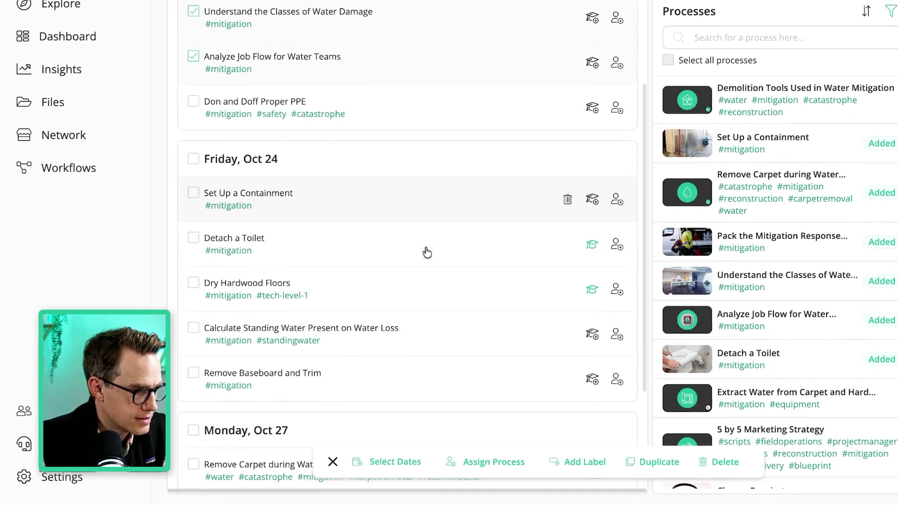
{"action": "left_click", "coordinate": [193, 288]}
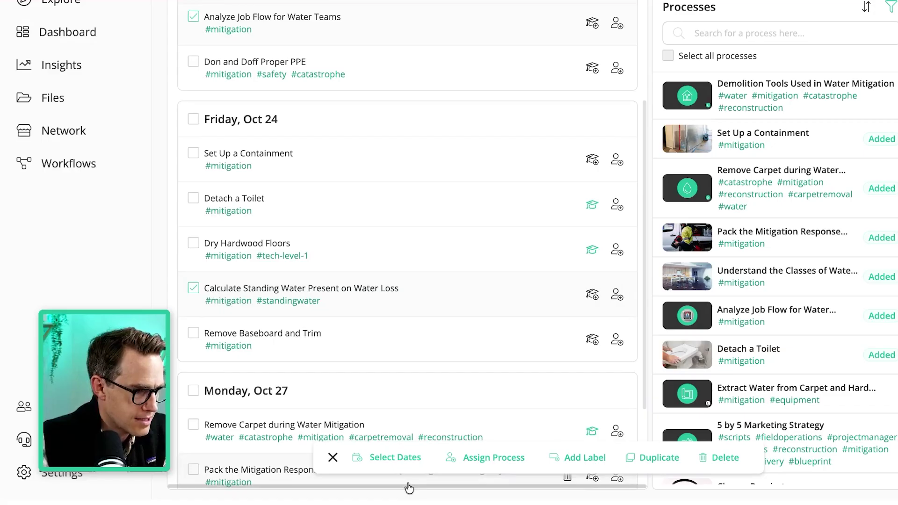
{"action": "left_click", "coordinate": [592, 459]}
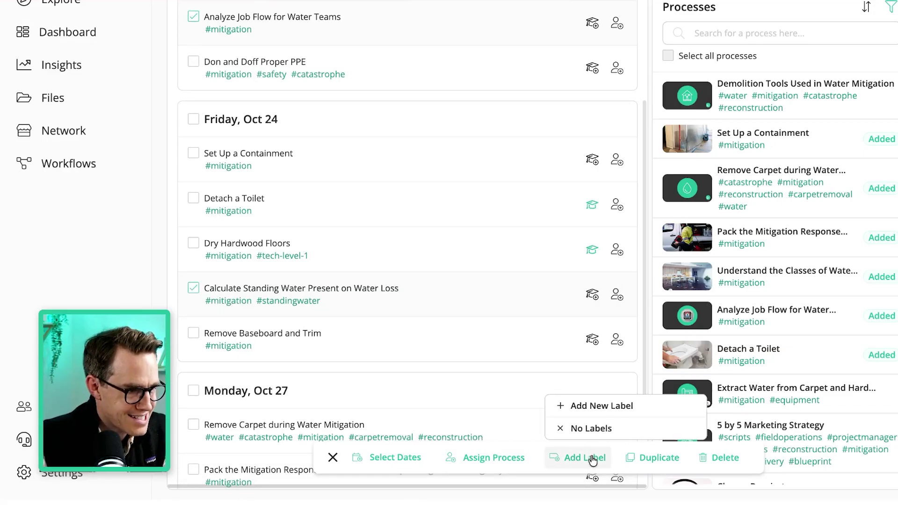
{"action": "left_click", "coordinate": [590, 414]}
{"action": "type", "text": "Theory"}
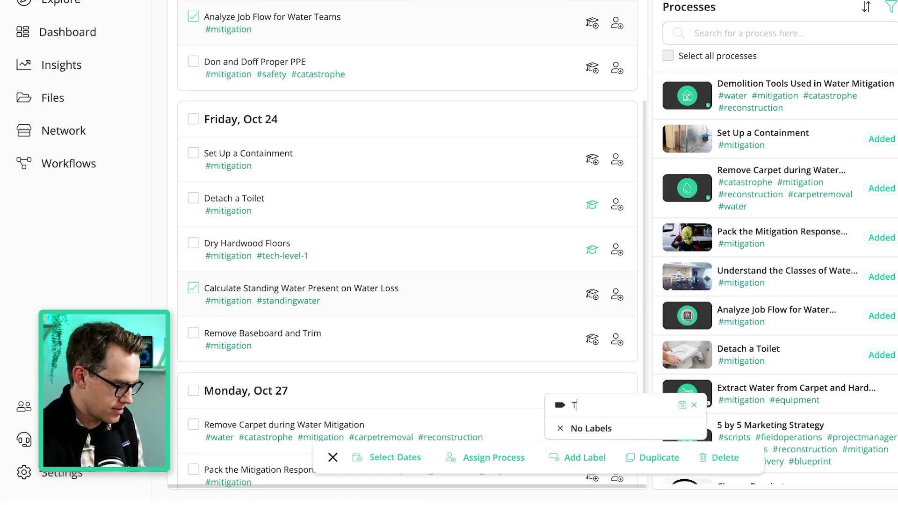
{"action": "left_click", "coordinate": [682, 405]}
{"action": "left_click", "coordinate": [704, 460]}
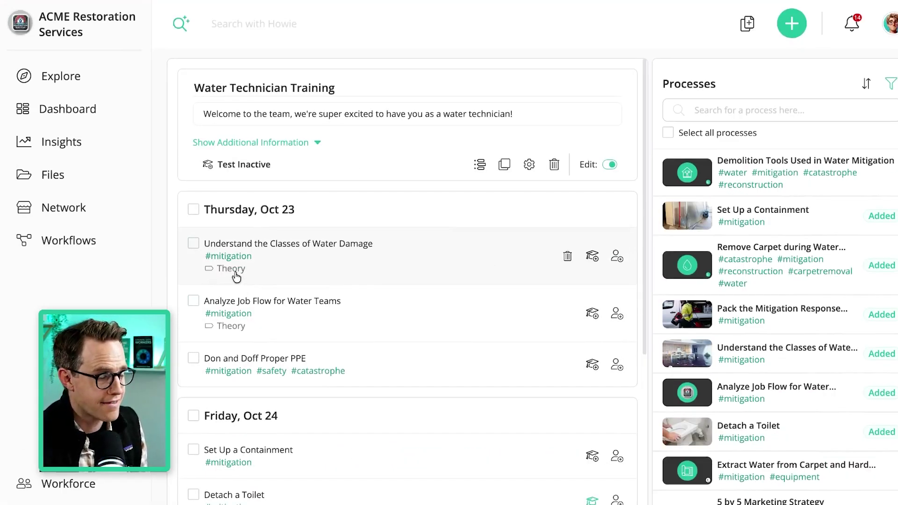
- Select the seven hands-on processes, from Don and Doff Proper PPE to the response vehicle packing
{"action": "scroll", "coordinate": [200, 292], "scroll_direction": "down", "scroll_amount": 3}
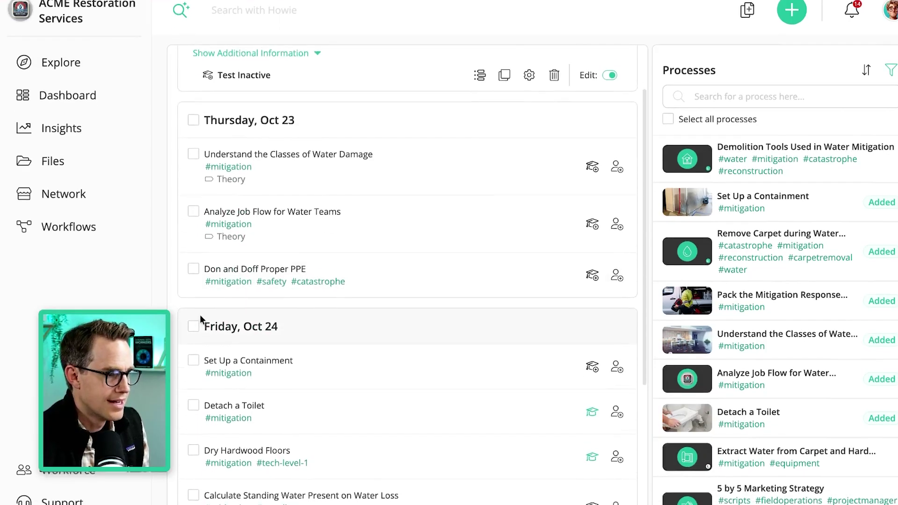
{"action": "left_click", "coordinate": [193, 249]}
{"action": "left_click", "coordinate": [193, 341]}
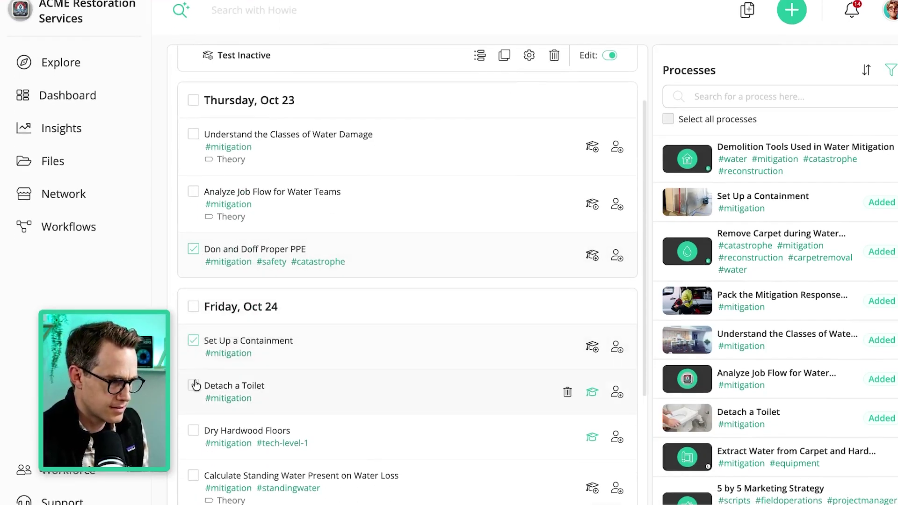
{"action": "left_click", "coordinate": [194, 386]}
{"action": "left_click", "coordinate": [193, 431]}
{"action": "scroll", "coordinate": [193, 434], "scroll_direction": "down", "scroll_amount": 3}
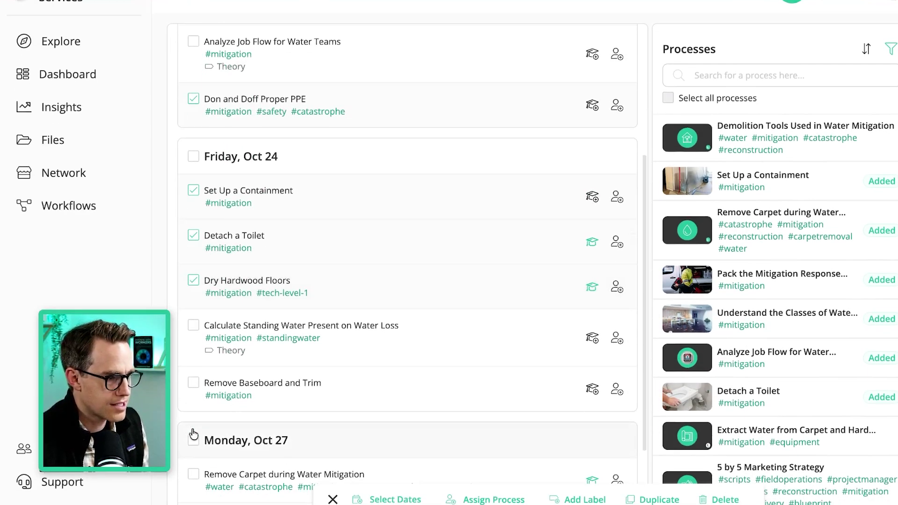
{"action": "left_click", "coordinate": [193, 381]}
{"action": "scroll", "coordinate": [194, 381], "scroll_direction": "down", "scroll_amount": 3}
{"action": "left_click", "coordinate": [193, 357]}
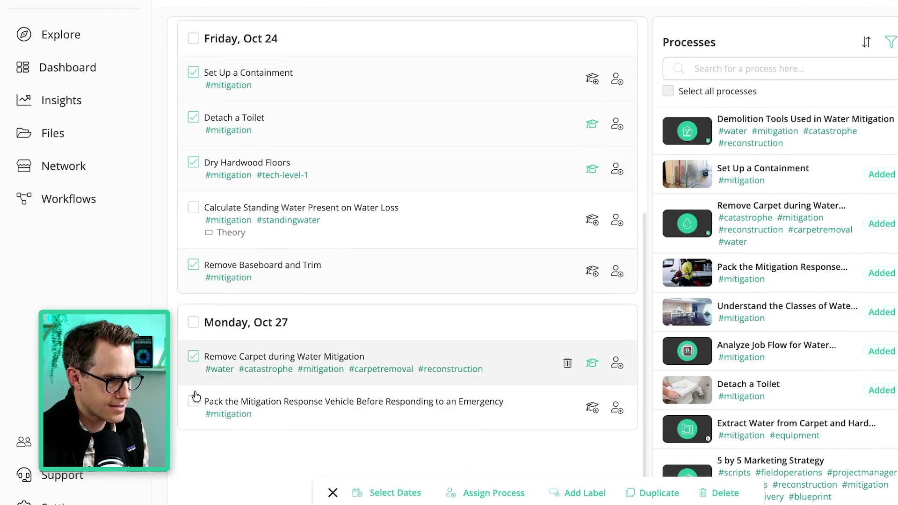
{"action": "left_click", "coordinate": [194, 402]}
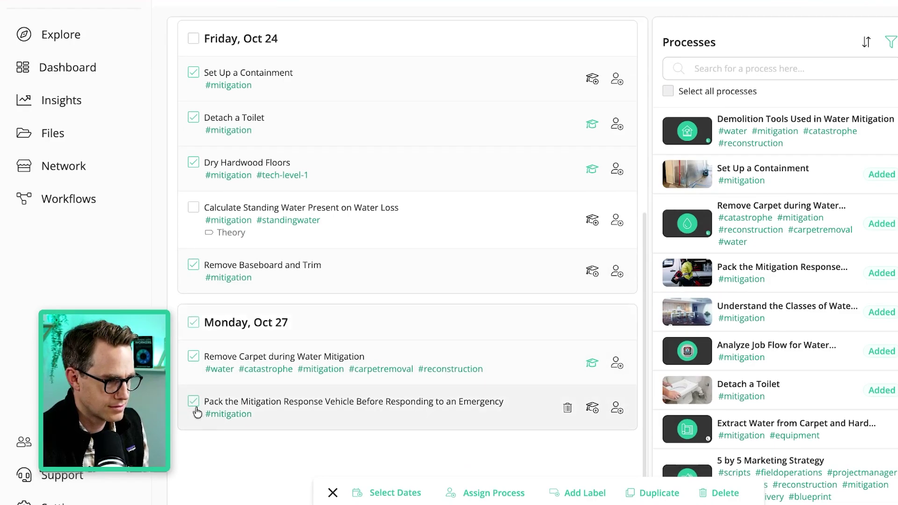
- Create a new 'Practice' label and apply it to the selected processes
{"action": "left_click", "coordinate": [572, 493]}
{"action": "left_click", "coordinate": [603, 444]}
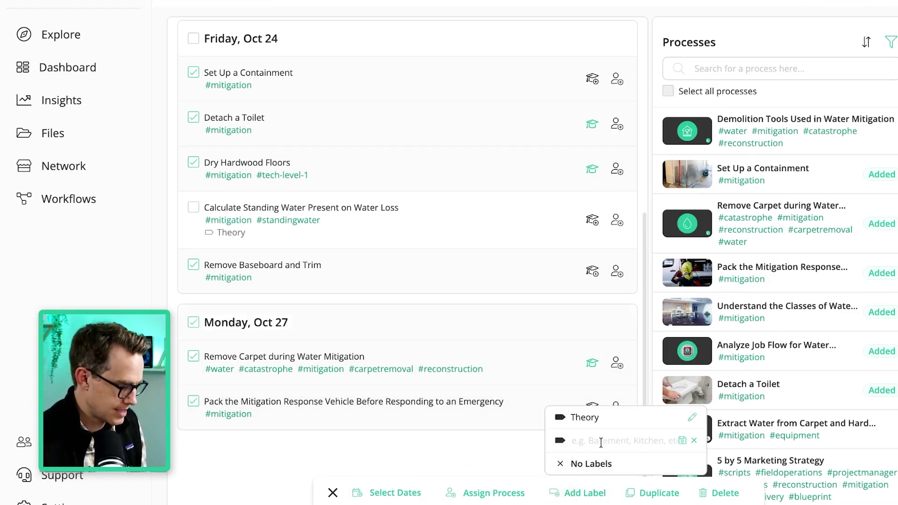
{"action": "type", "text": "Practice"}
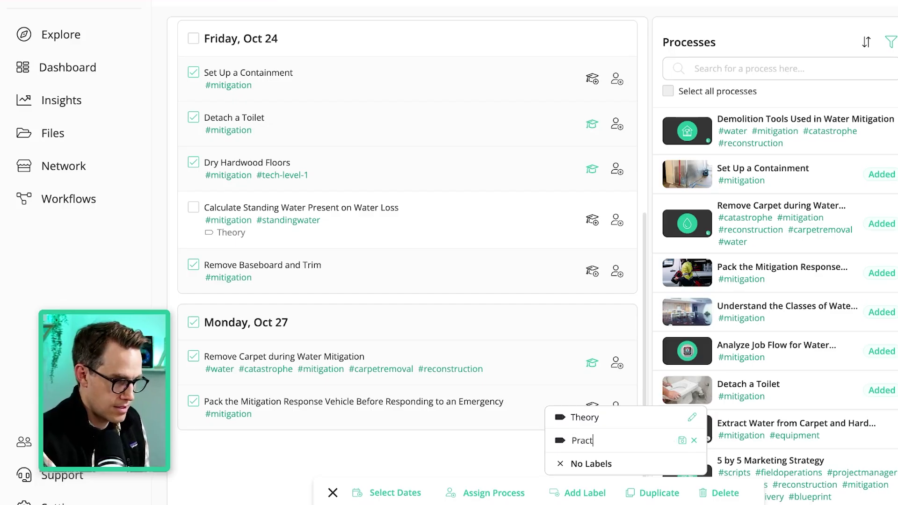
{"action": "left_click", "coordinate": [680, 441]}
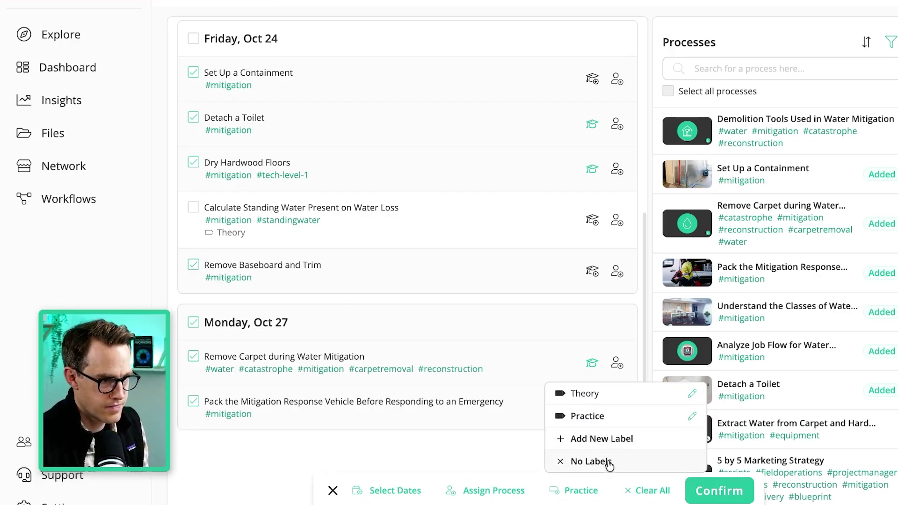
{"action": "left_click", "coordinate": [725, 491]}
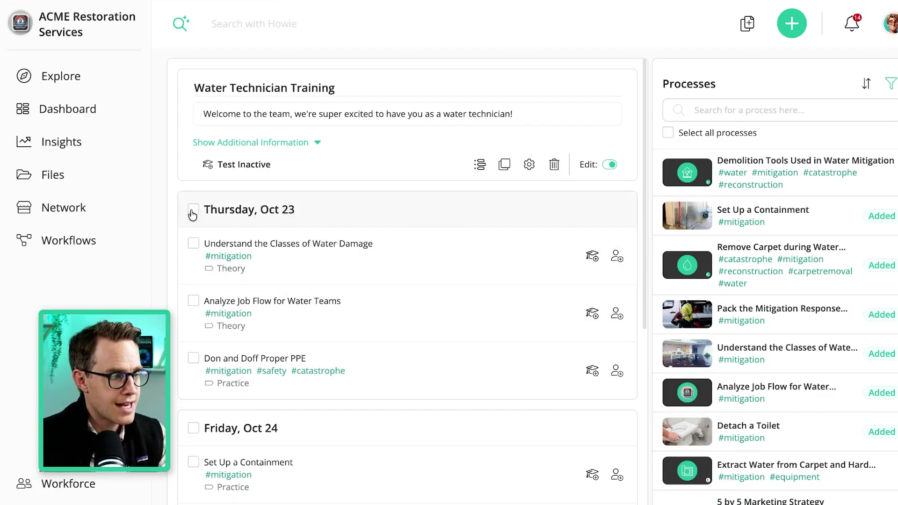
- Set the workflow's process organization to group by labels
{"action": "left_click", "coordinate": [480, 165]}
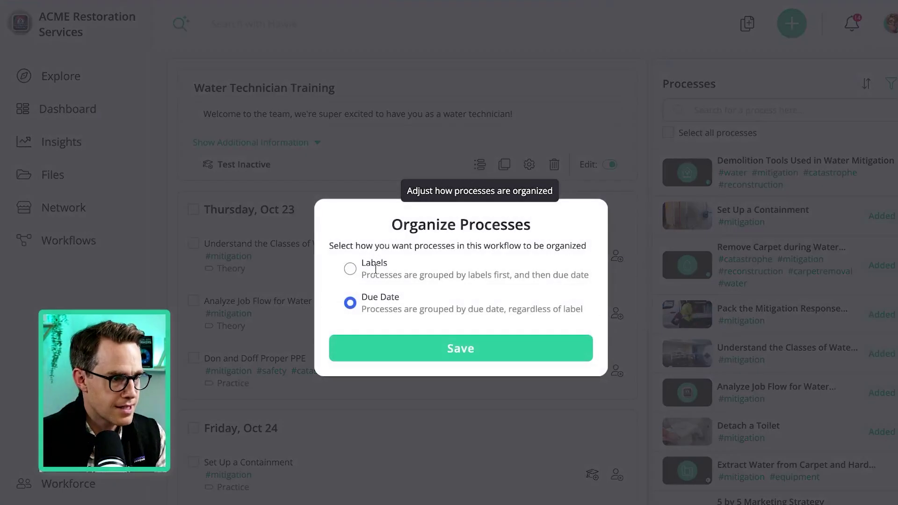
{"action": "left_click", "coordinate": [352, 270]}
{"action": "left_click", "coordinate": [426, 361]}
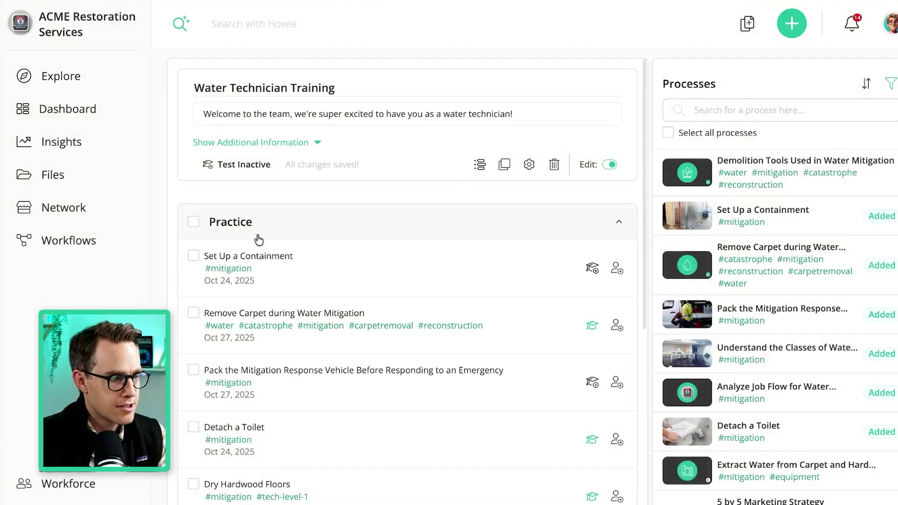
- Move the Theory group above Practice and expand both groups
{"action": "left_click", "coordinate": [587, 231]}
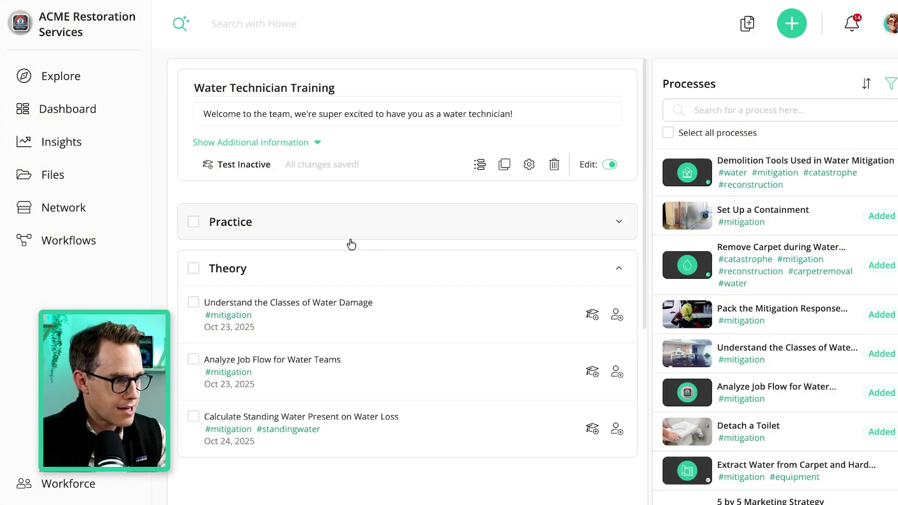
{"action": "left_click", "coordinate": [263, 285]}
{"action": "left_click_drag", "start_coordinate": [233, 263], "coordinate": [225, 296]}
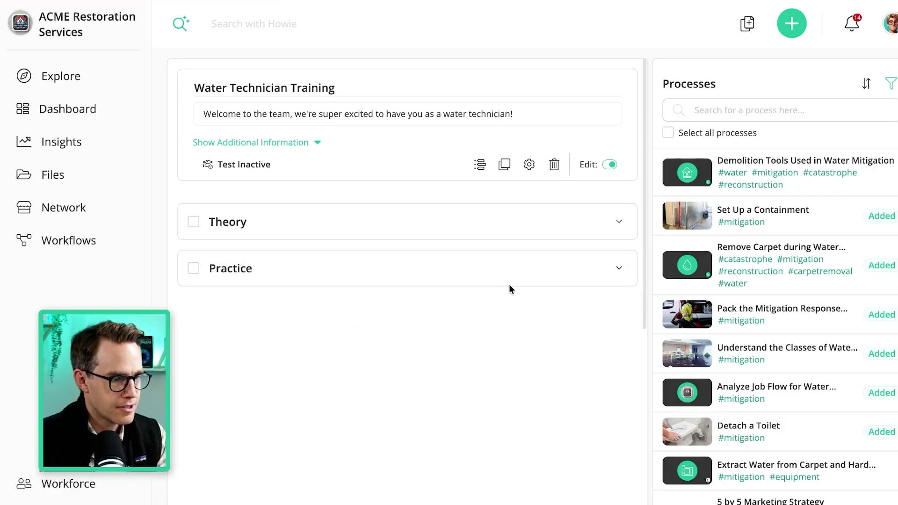
{"action": "left_click", "coordinate": [612, 229]}
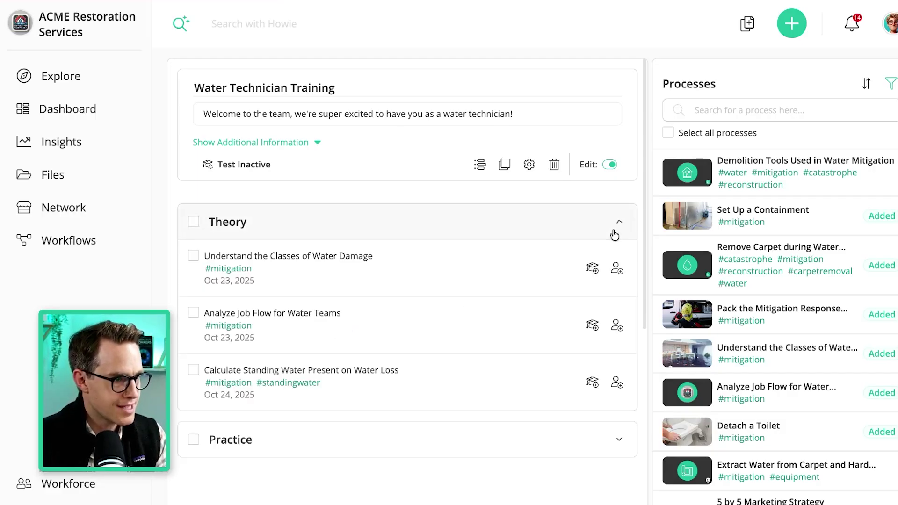
{"action": "left_click", "coordinate": [364, 449]}
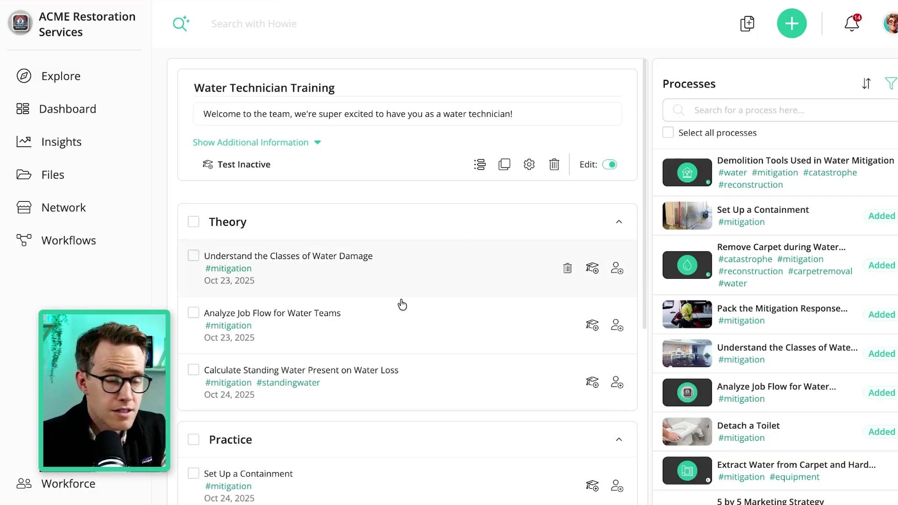
{"action": "scroll", "coordinate": [421, 352], "scroll_direction": "down", "scroll_amount": 4}
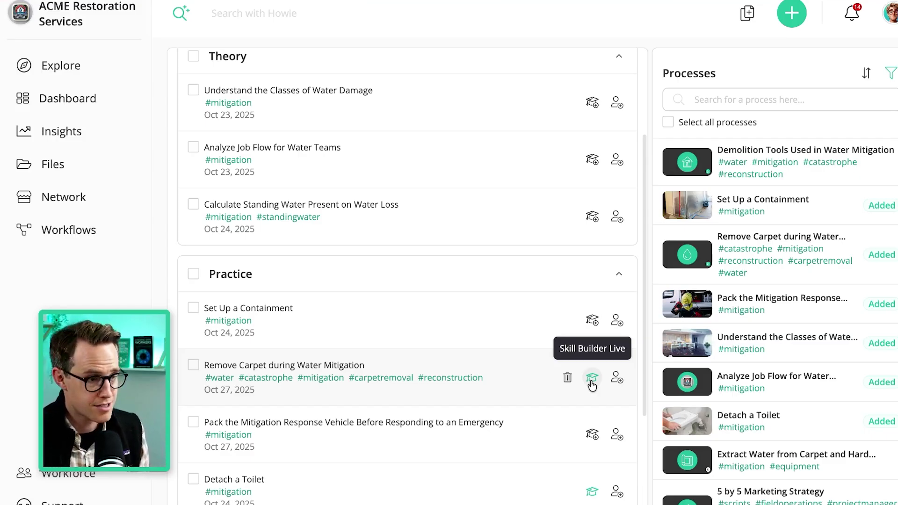
{"action": "scroll", "coordinate": [592, 384], "scroll_direction": "down", "scroll_amount": 3}
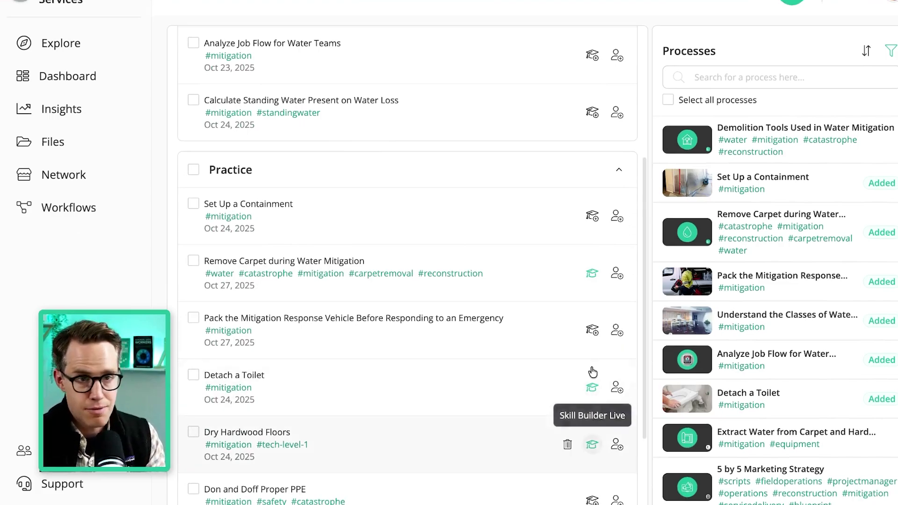
{"action": "scroll", "coordinate": [597, 271], "scroll_direction": "up", "scroll_amount": 5}
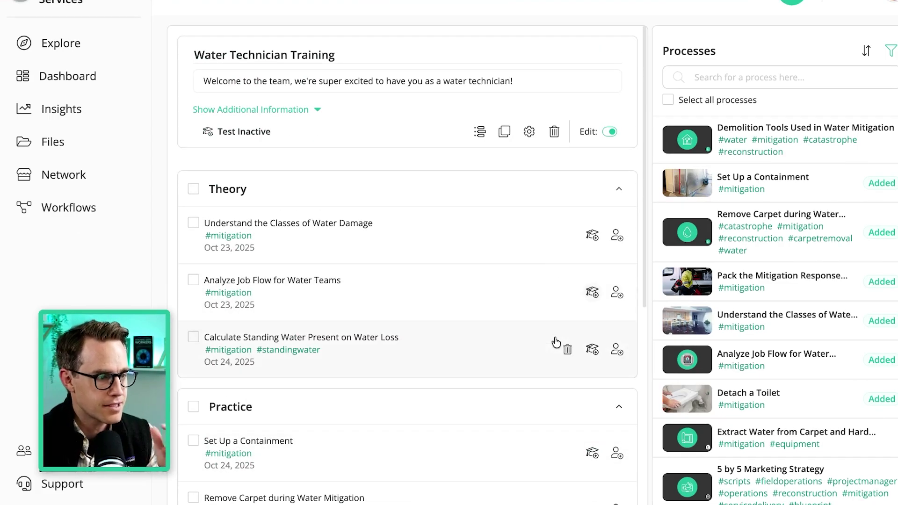
- Add a Skill Builder to Calculate Standing Water Present on Water Loss with 15 generated questions
{"action": "left_click", "coordinate": [592, 350]}
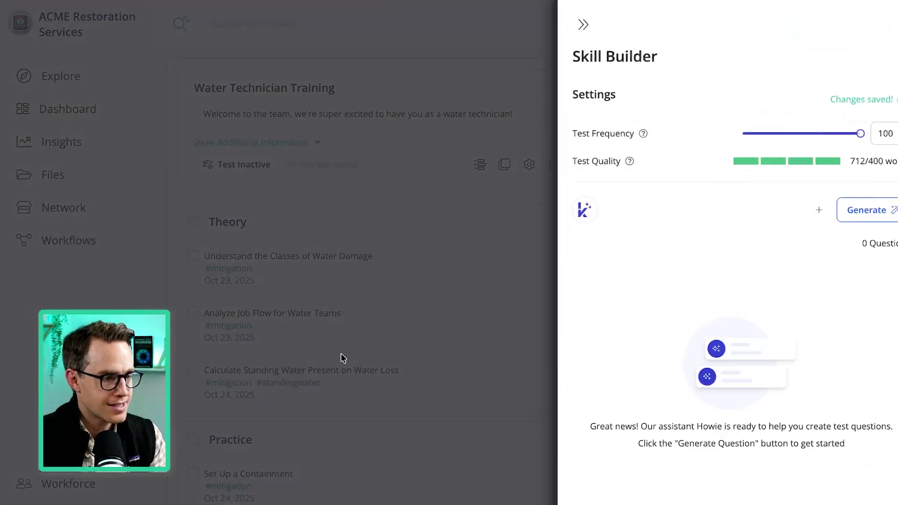
{"action": "left_click", "coordinate": [884, 214]}
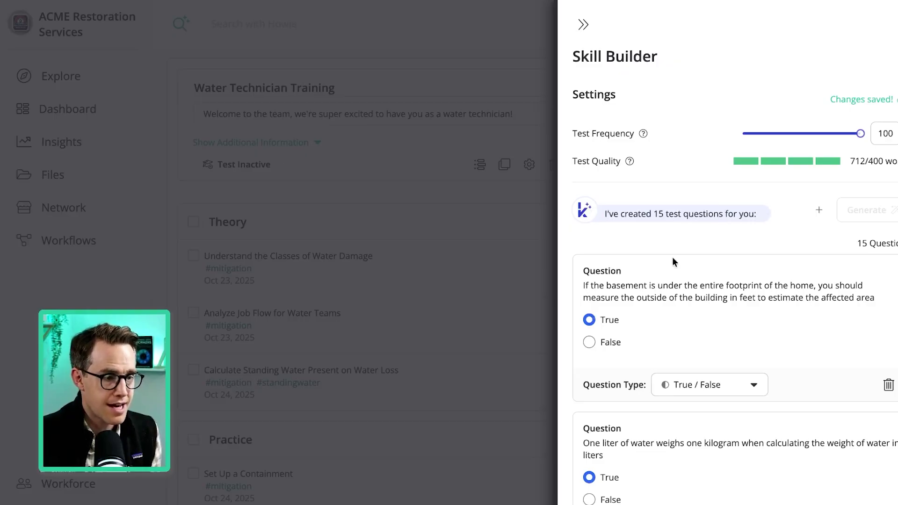
{"action": "left_click", "coordinate": [582, 21]}
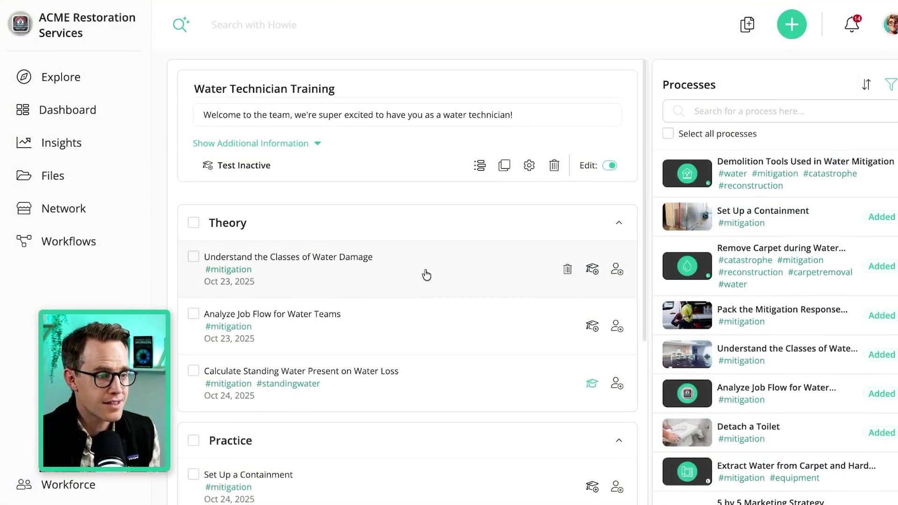
{"action": "scroll", "coordinate": [559, 342], "scroll_direction": "down", "scroll_amount": 10}
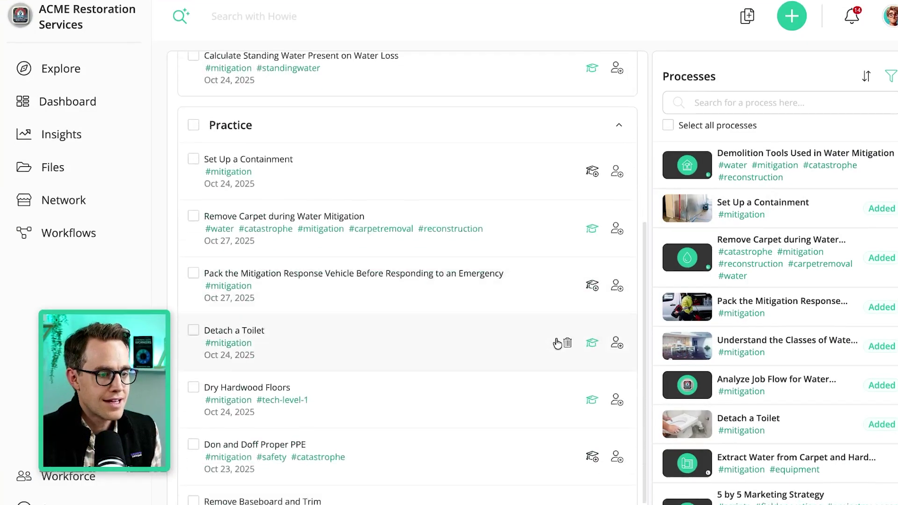
{"action": "scroll", "coordinate": [557, 344], "scroll_direction": "up", "scroll_amount": 10}
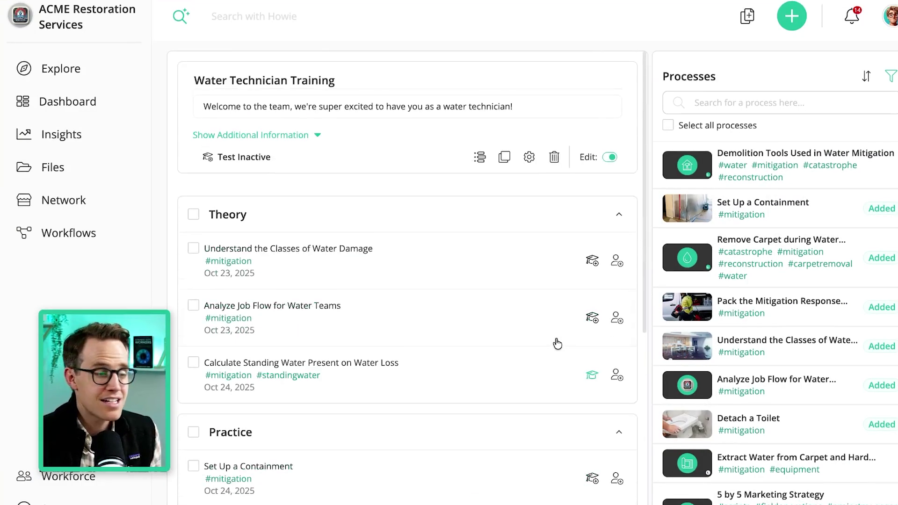
- Open the Water Technician Training workflow's settings
{"action": "left_click", "coordinate": [240, 159]}
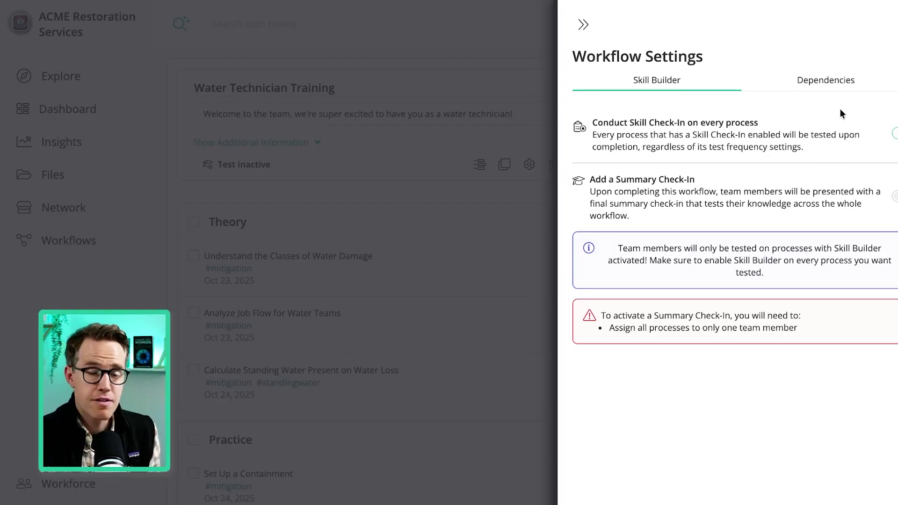
- Enable Lock Process Order within Workflow, then bring up the Save as Repeatable Workflow form
{"action": "left_click", "coordinate": [809, 84]}
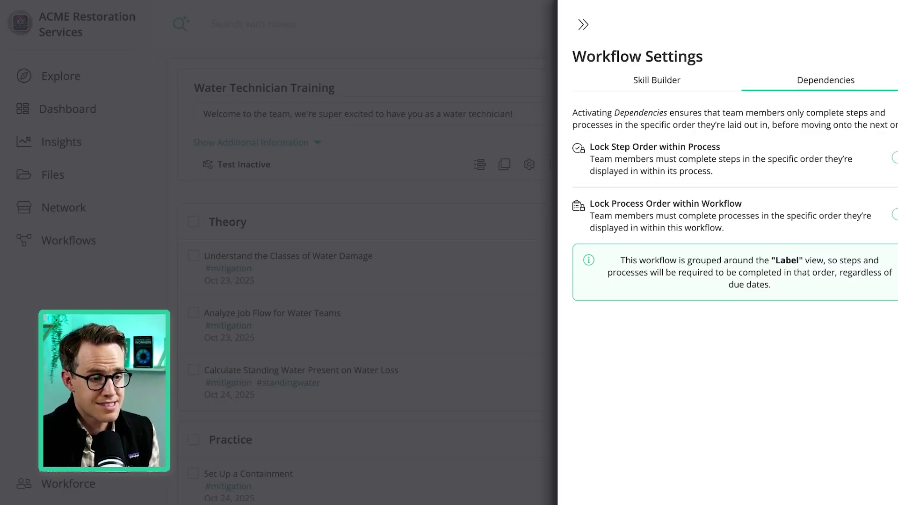
{"action": "mouse_move", "coordinate": [889, 477]}
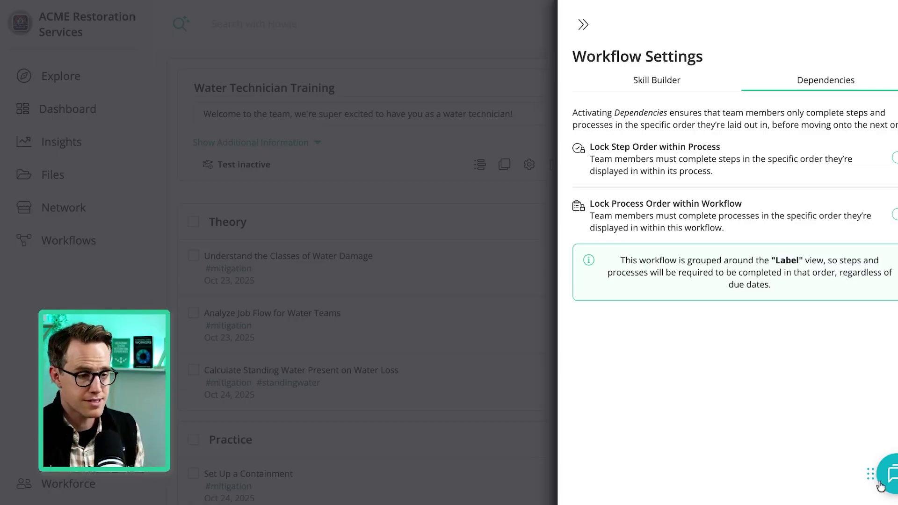
{"action": "key", "text": "Escape"}
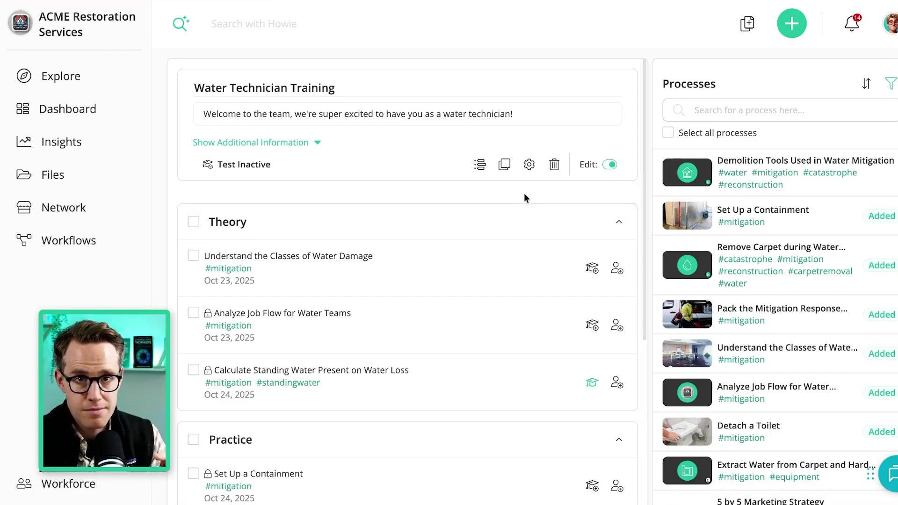
{"action": "left_click", "coordinate": [504, 164]}
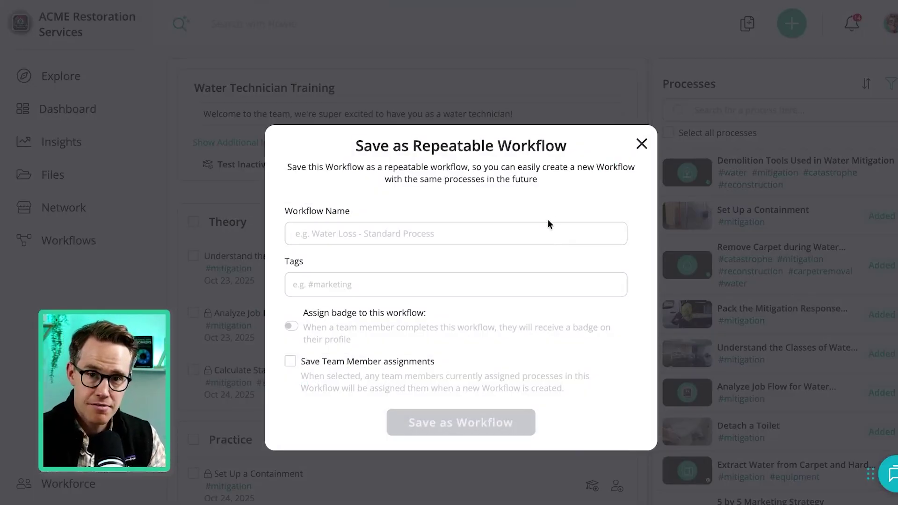
- Enter 'TEST Water Technician Training' as the workflow name with tags #onboarding and #water-technician
{"action": "left_click", "coordinate": [541, 227]}
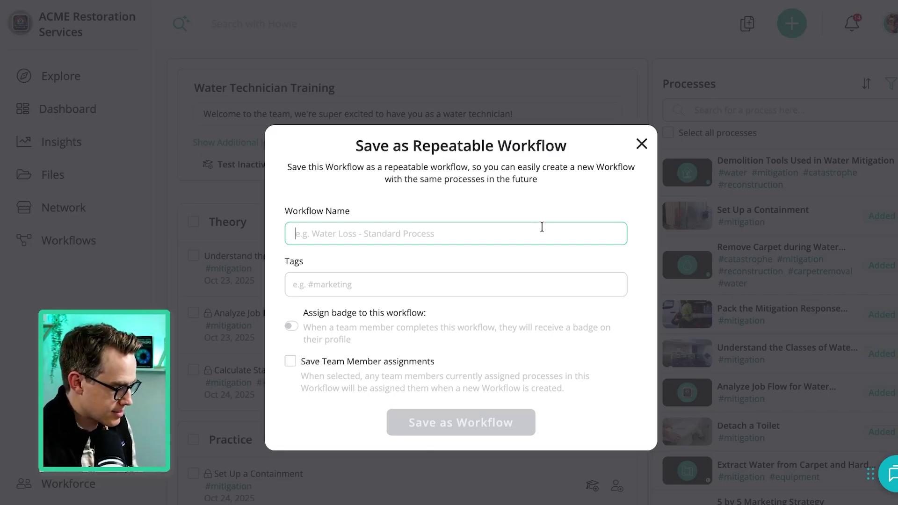
{"action": "type", "text": "TEST Wa"}
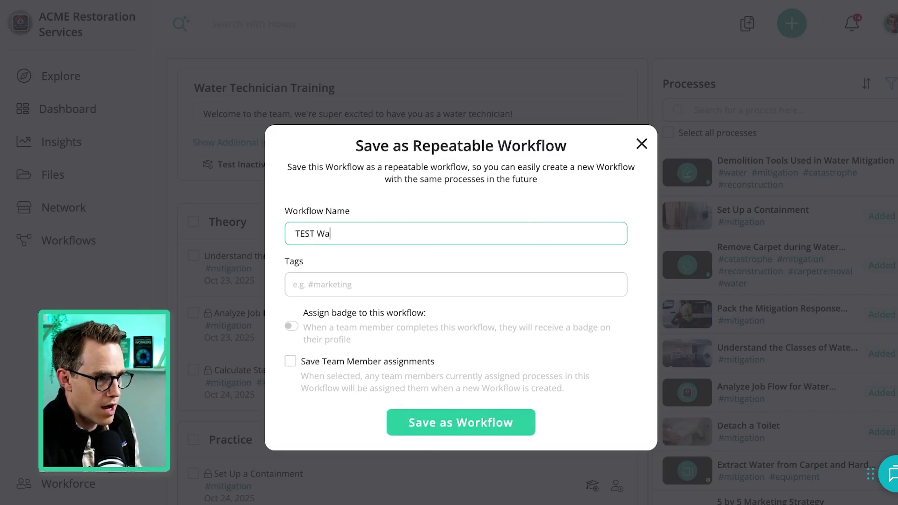
{"action": "type", "text": "ter Technician Train"}
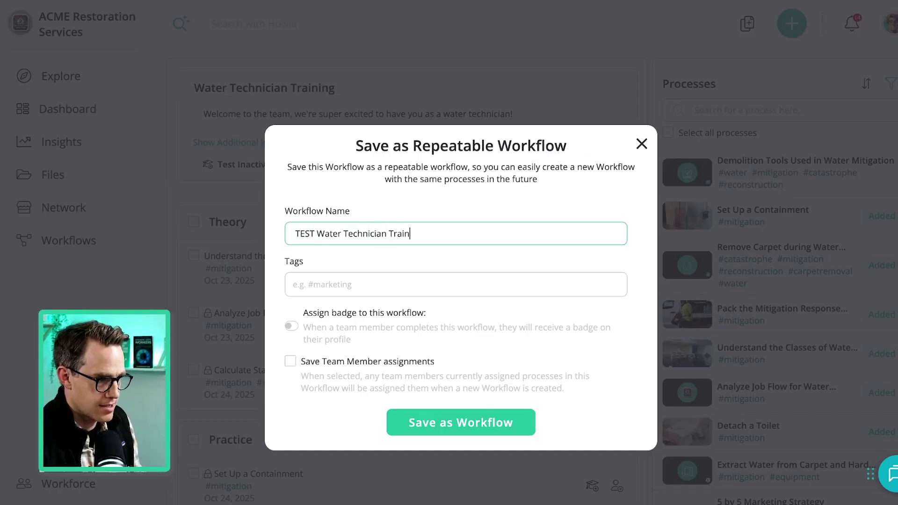
{"action": "type", "text": "ing"}
{"action": "left_click", "coordinate": [444, 283]}
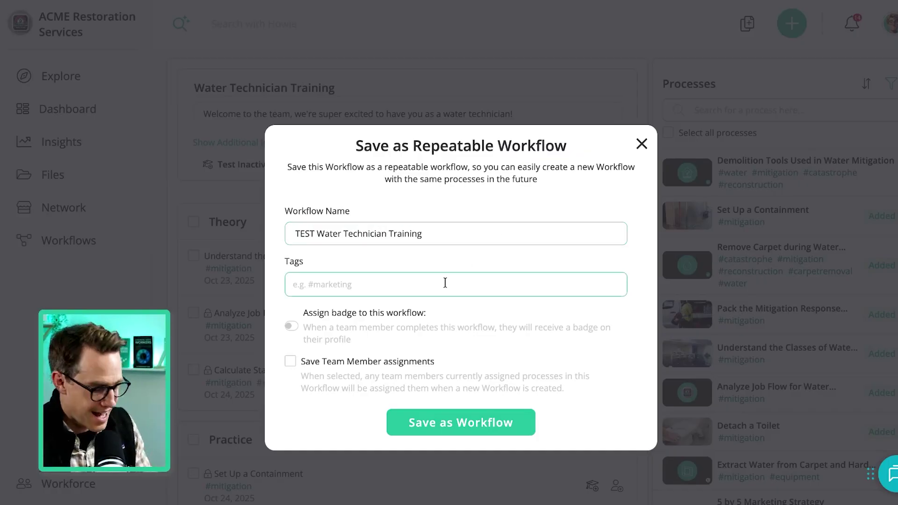
{"action": "type", "text": "#onboarding"}
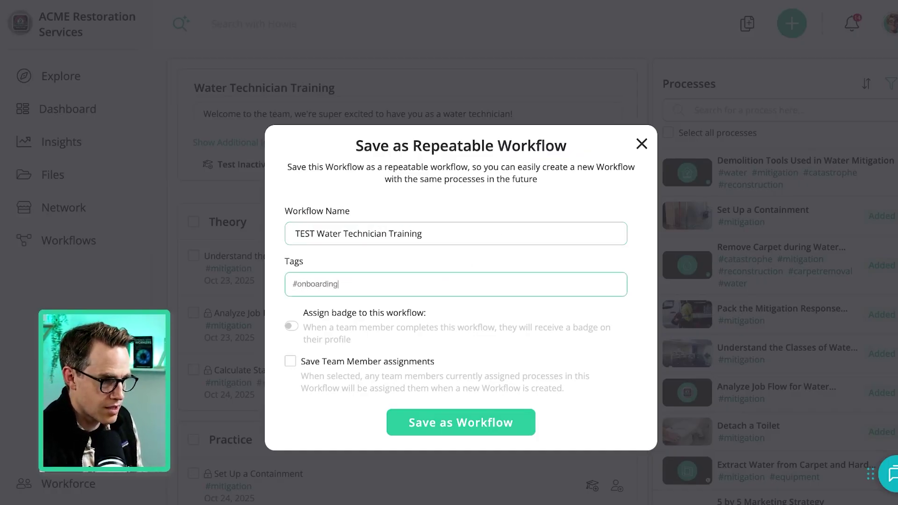
{"action": "key", "text": "Return"}
{"action": "type", "text": "#"}
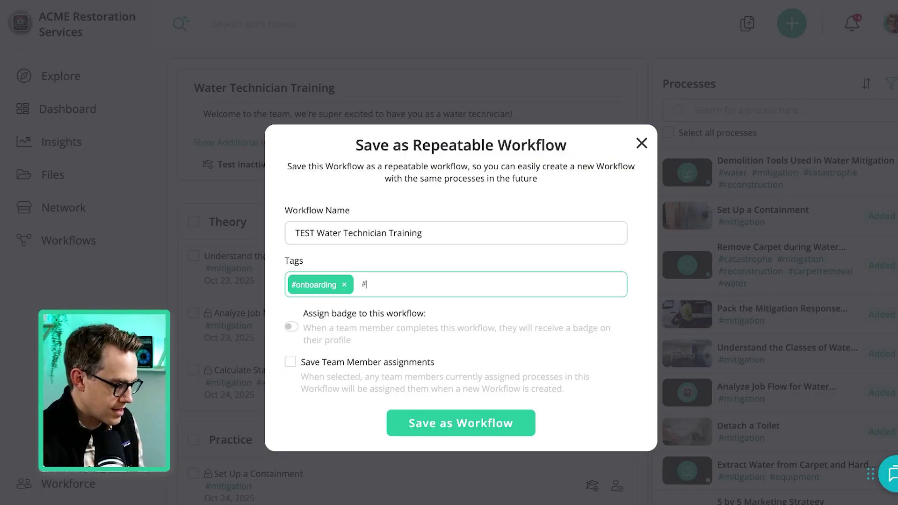
{"action": "type", "text": "water"}
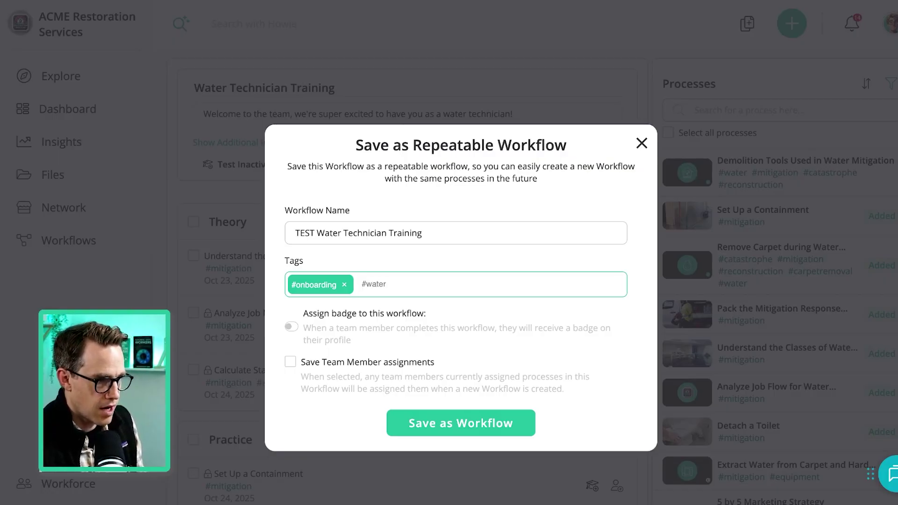
{"action": "type", "text": "-technician"}
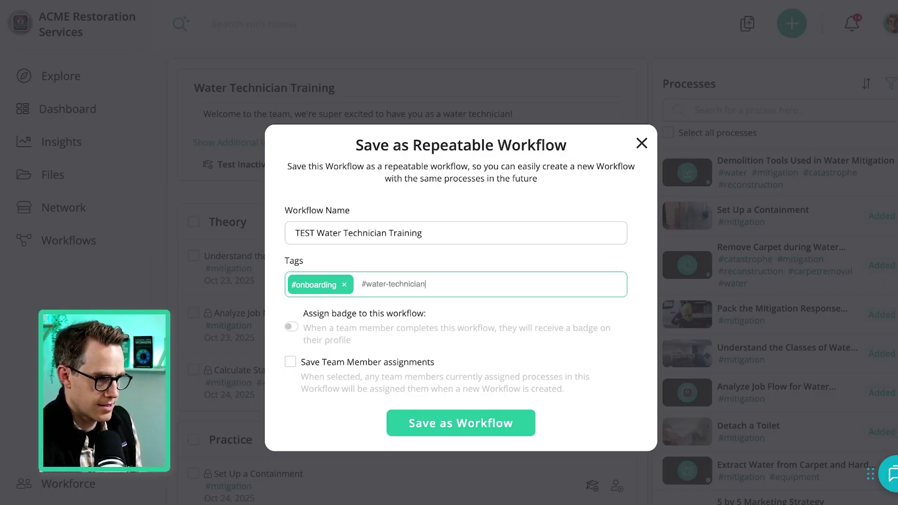
{"action": "key", "text": "Return"}
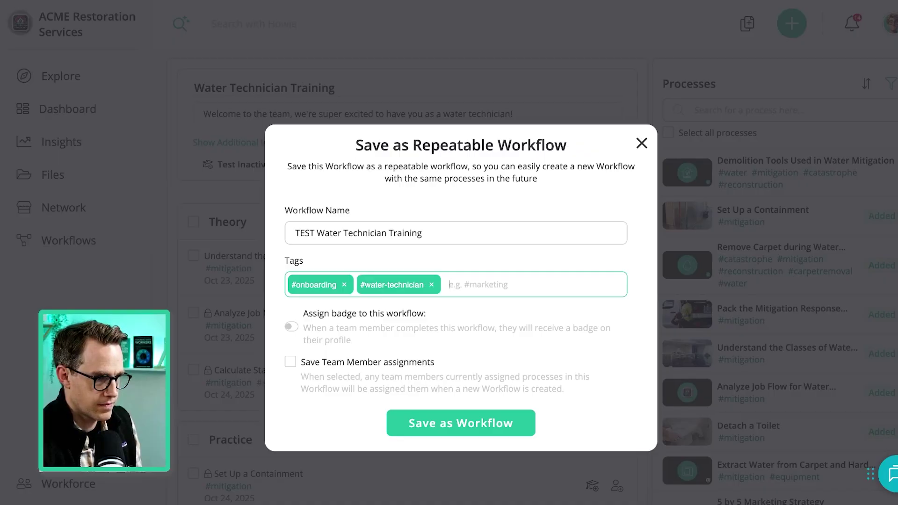
- Open the completion badge options and browse the available badge icons
{"action": "left_click", "coordinate": [291, 327]}
{"action": "scroll", "coordinate": [366, 304], "scroll_direction": "down", "scroll_amount": 1}
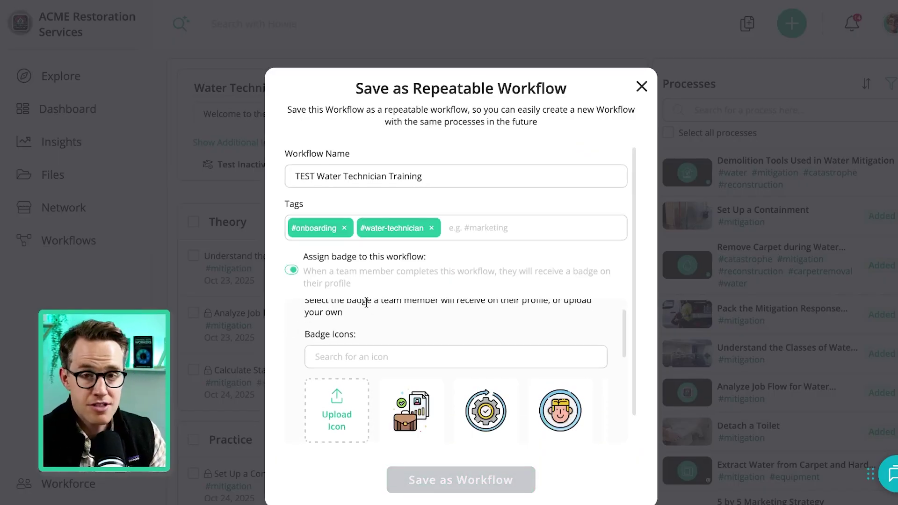
{"action": "scroll", "coordinate": [366, 304], "scroll_direction": "down", "scroll_amount": 2}
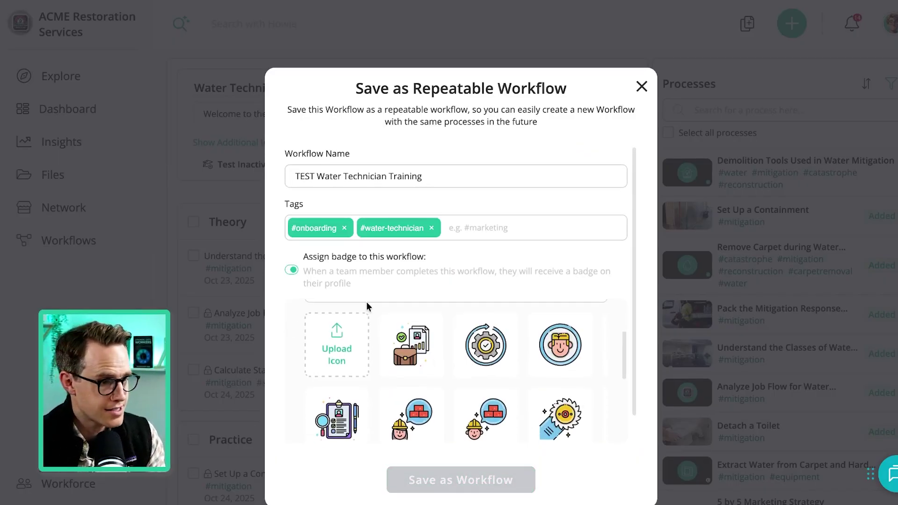
{"action": "scroll", "coordinate": [376, 321], "scroll_direction": "up", "scroll_amount": 1}
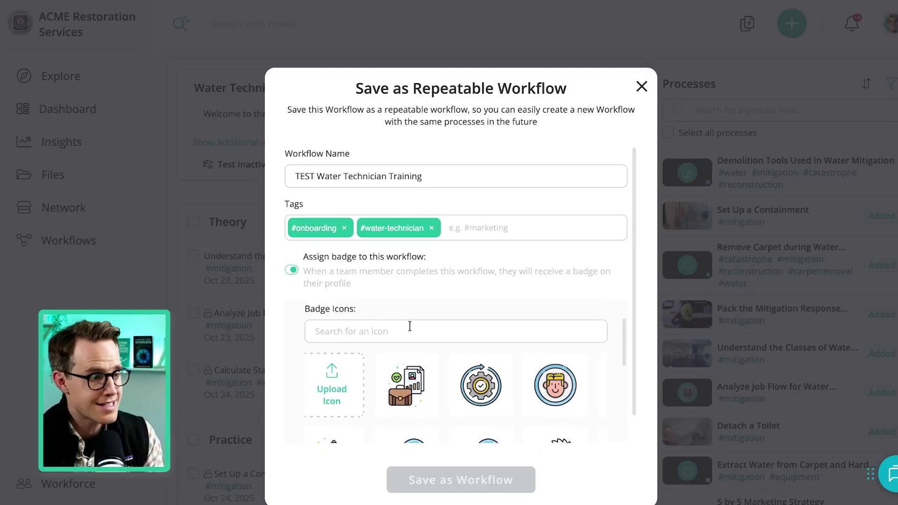
{"action": "scroll", "coordinate": [416, 318], "scroll_direction": "down", "scroll_amount": 1}
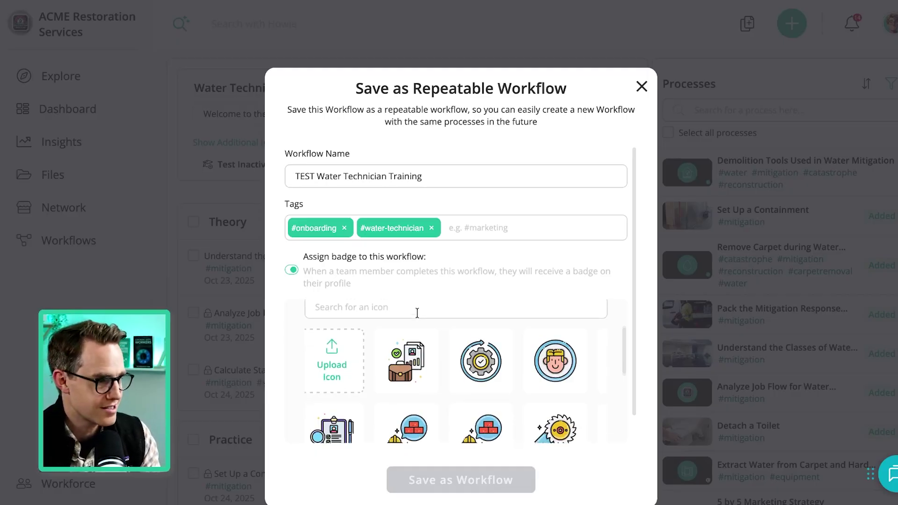
{"action": "scroll", "coordinate": [417, 312], "scroll_direction": "down", "scroll_amount": 3}
{"action": "scroll", "coordinate": [420, 331], "scroll_direction": "up", "scroll_amount": 2}
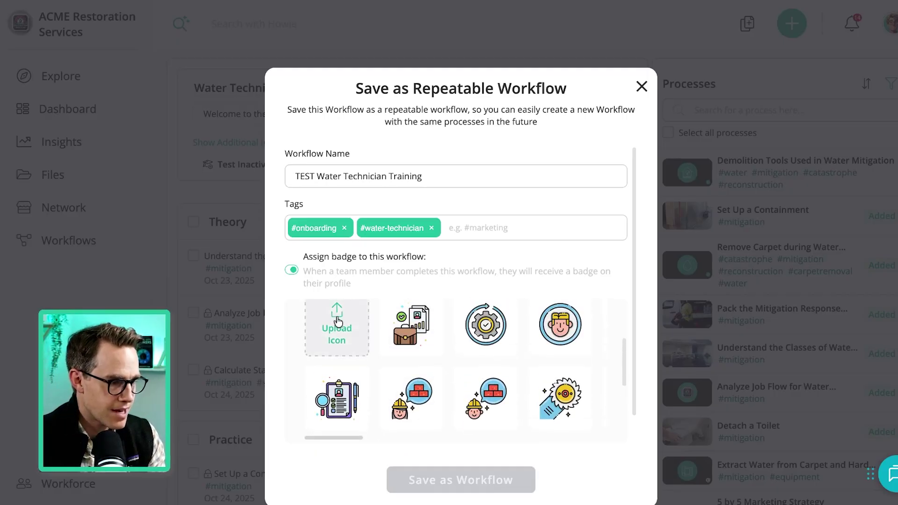
{"action": "scroll", "coordinate": [421, 369], "scroll_direction": "right", "scroll_amount": 8}
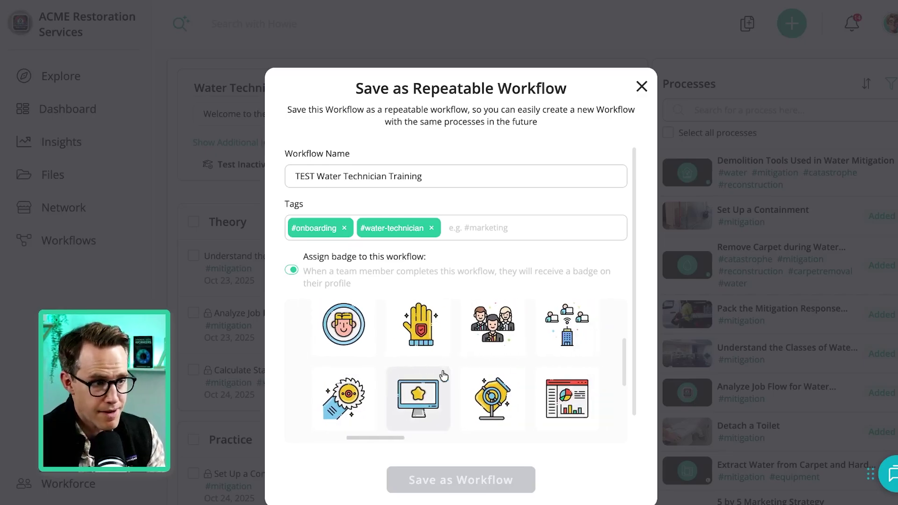
{"action": "scroll", "coordinate": [442, 369], "scroll_direction": "up", "scroll_amount": 3}
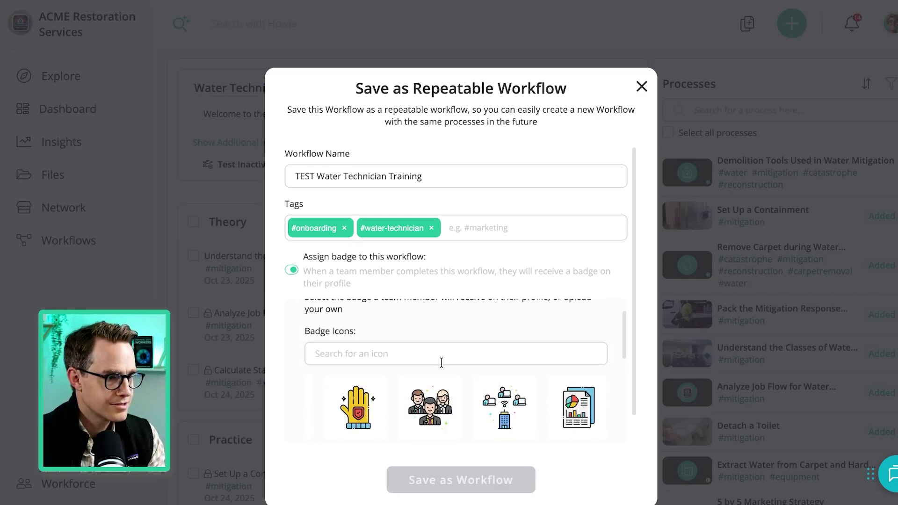
- Search badge icons for 'water', pick the faucet icon, and check the badge preview
{"action": "left_click", "coordinate": [441, 353]}
{"action": "type", "text": "water"}
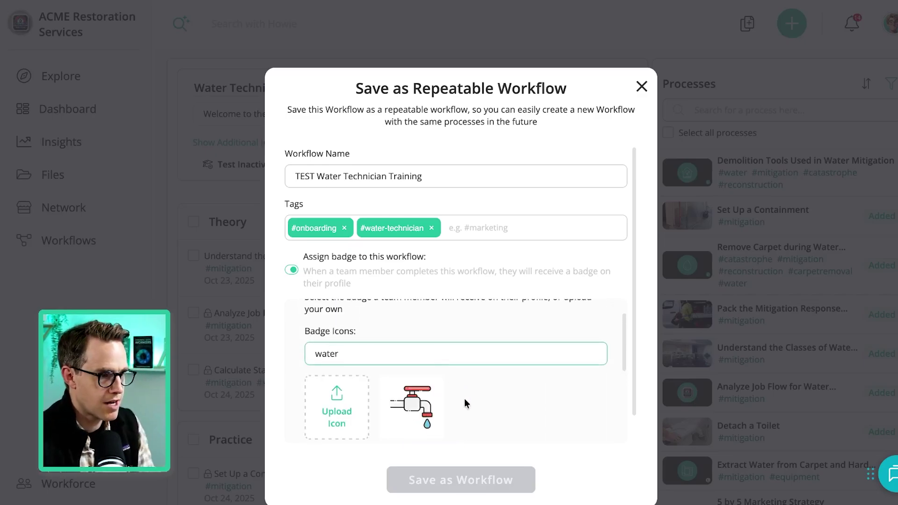
{"action": "left_click", "coordinate": [429, 425]}
{"action": "left_click", "coordinate": [429, 425]}
{"action": "scroll", "coordinate": [442, 374], "scroll_direction": "down", "scroll_amount": 2}
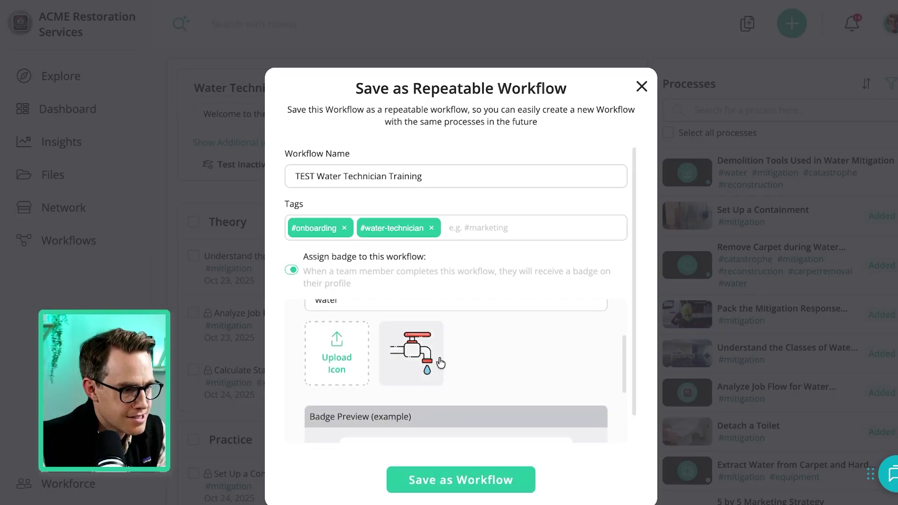
{"action": "scroll", "coordinate": [451, 367], "scroll_direction": "down", "scroll_amount": 3}
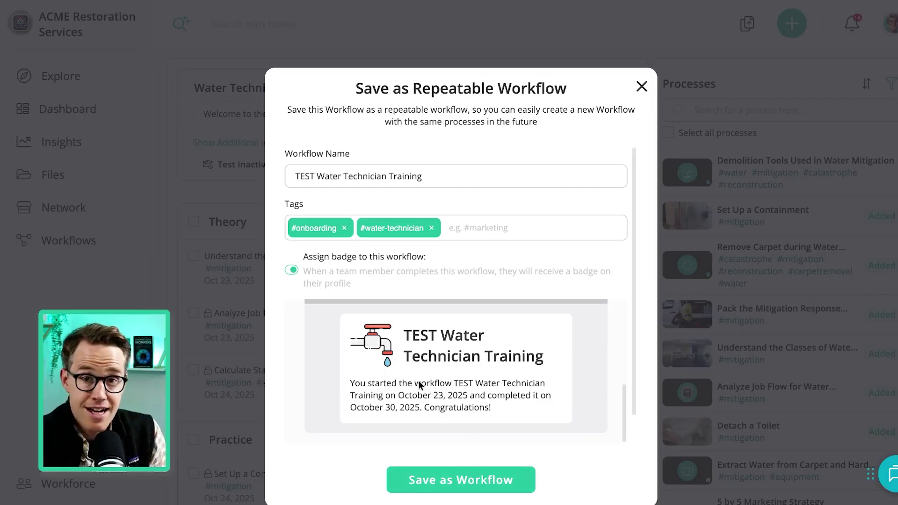
- Save as a repeatable workflow, dismiss the confirmation, and review it on the Workflows page
{"action": "left_click", "coordinate": [454, 479]}
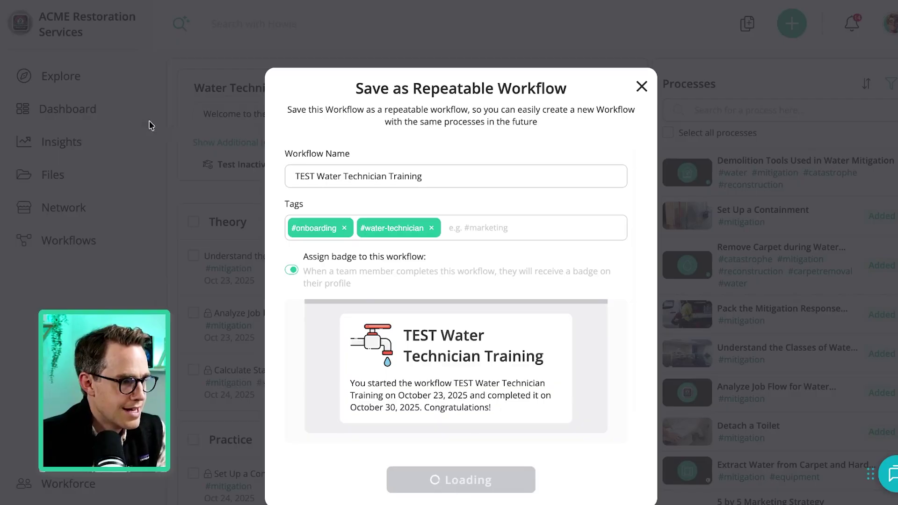
{"action": "left_click", "coordinate": [463, 413]}
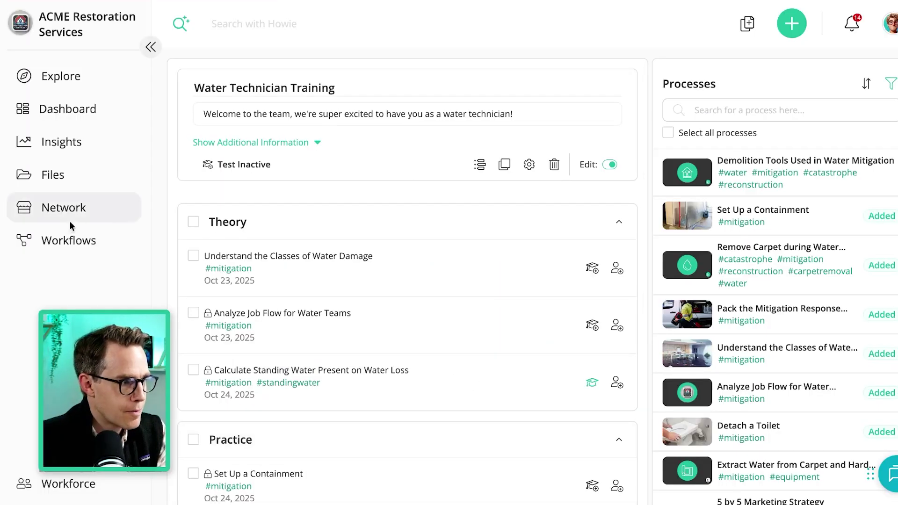
{"action": "left_click", "coordinate": [76, 241]}
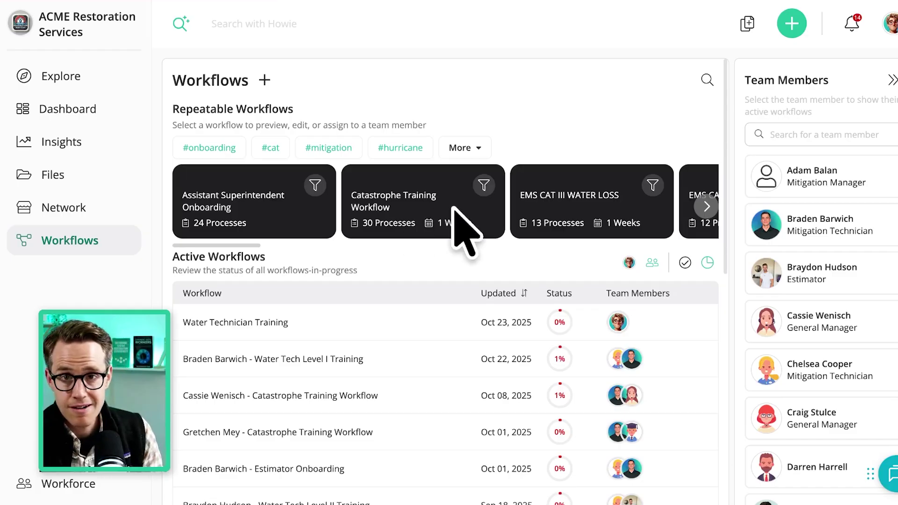
{"action": "scroll", "coordinate": [458, 215], "scroll_direction": "right", "scroll_amount": 1}
{"action": "scroll", "coordinate": [457, 215], "scroll_direction": "right", "scroll_amount": 10}
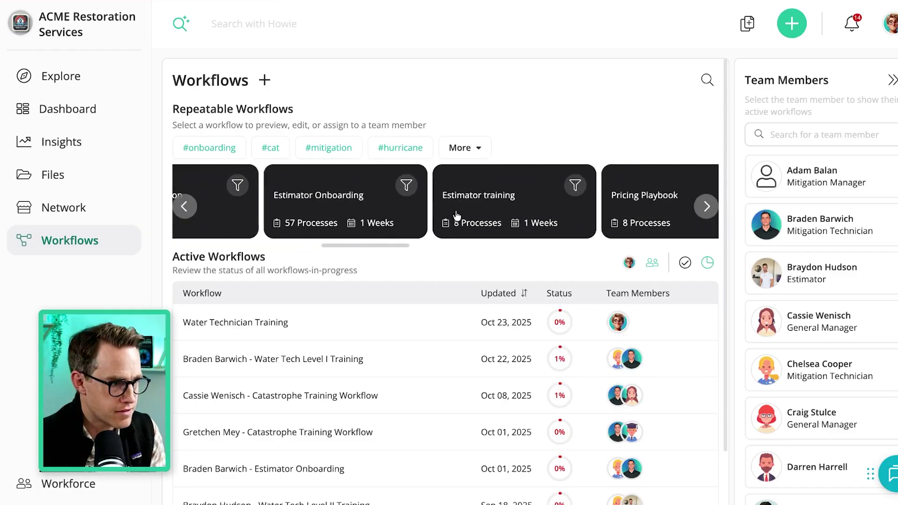
{"action": "scroll", "coordinate": [457, 215], "scroll_direction": "right", "scroll_amount": 5}
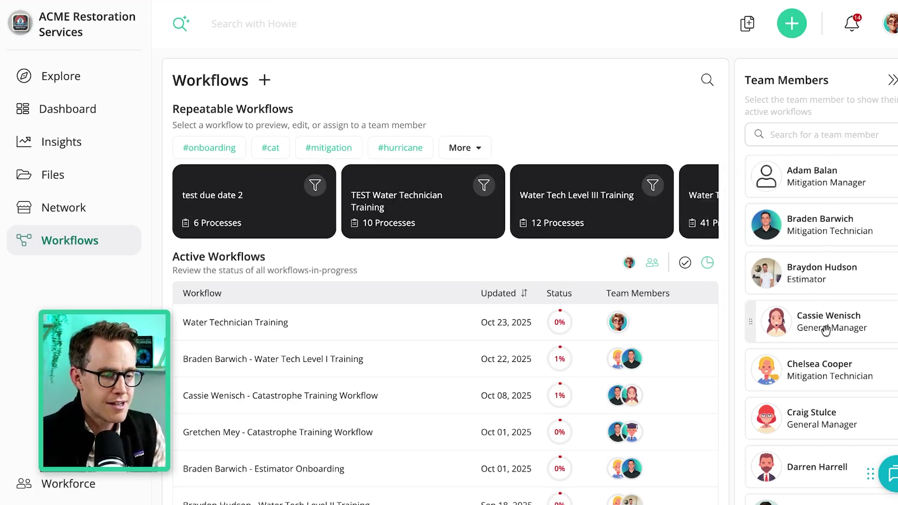
{"action": "scroll", "coordinate": [821, 353], "scroll_direction": "down", "scroll_amount": 7}
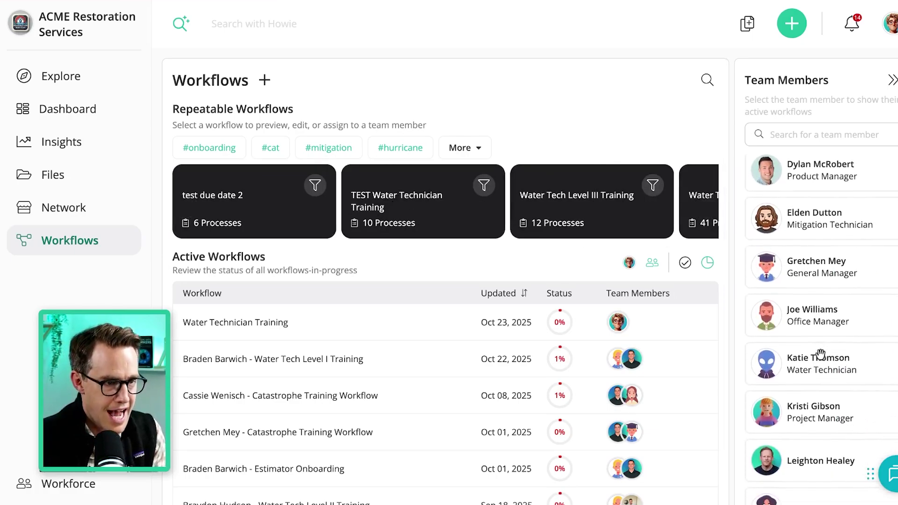
{"action": "scroll", "coordinate": [820, 353], "scroll_direction": "down", "scroll_amount": 5}
{"action": "scroll", "coordinate": [820, 354], "scroll_direction": "up", "scroll_amount": 12}
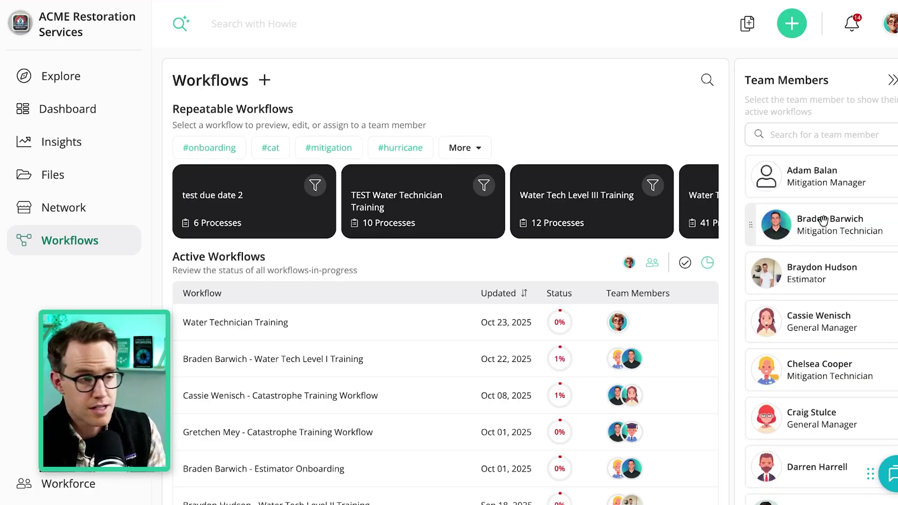
- Assign TEST Water Technician Training to the team member with a start date of Oct 27, 2025
{"action": "left_click_drag", "start_coordinate": [823, 219], "coordinate": [428, 204]}
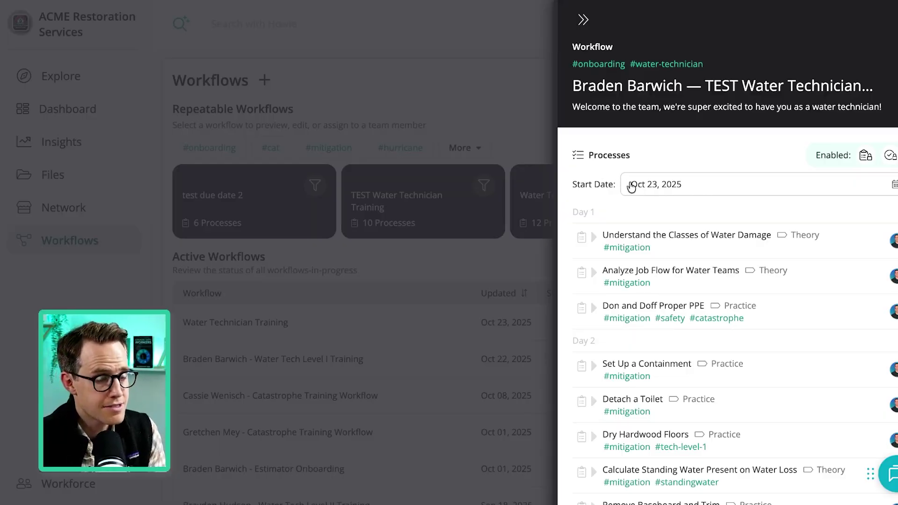
{"action": "left_click", "coordinate": [651, 187]}
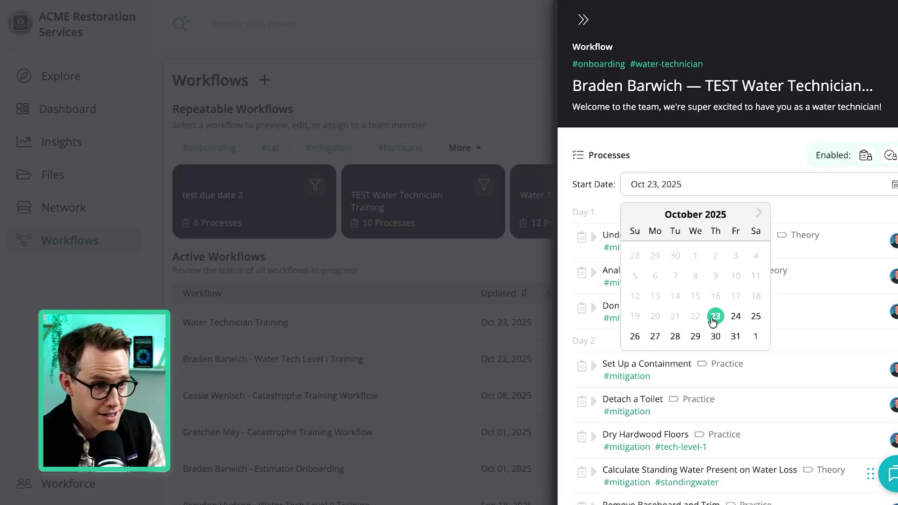
{"action": "left_click", "coordinate": [654, 340]}
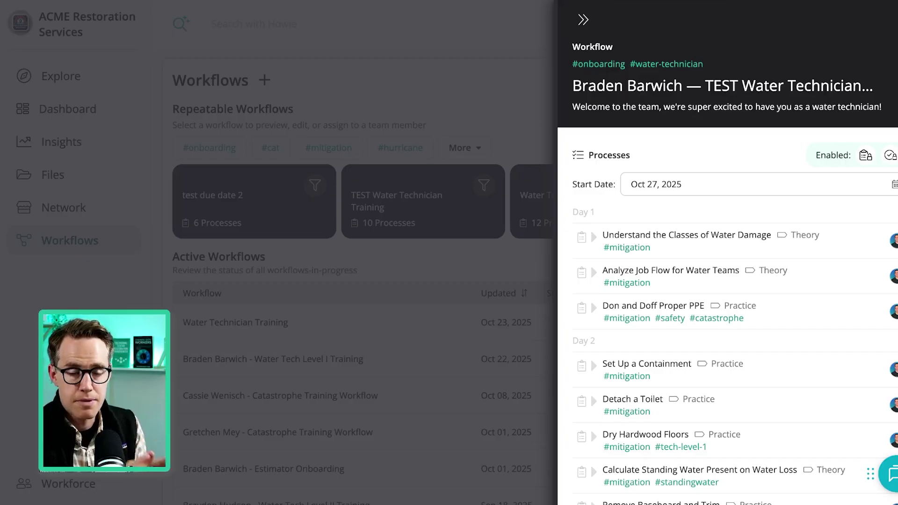
- Close the assigned workflow panel and filter active workflows to the office manager
{"action": "left_click", "coordinate": [582, 19]}
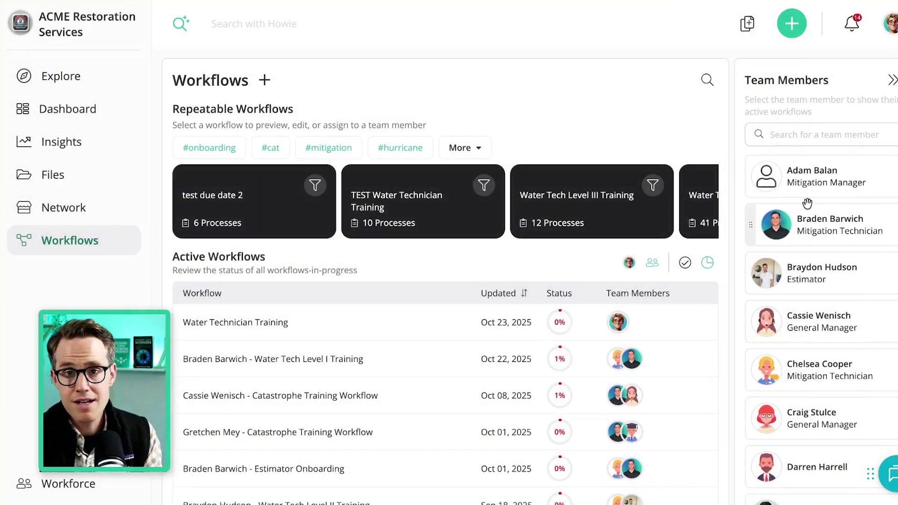
{"action": "scroll", "coordinate": [832, 327], "scroll_direction": "down", "scroll_amount": 4}
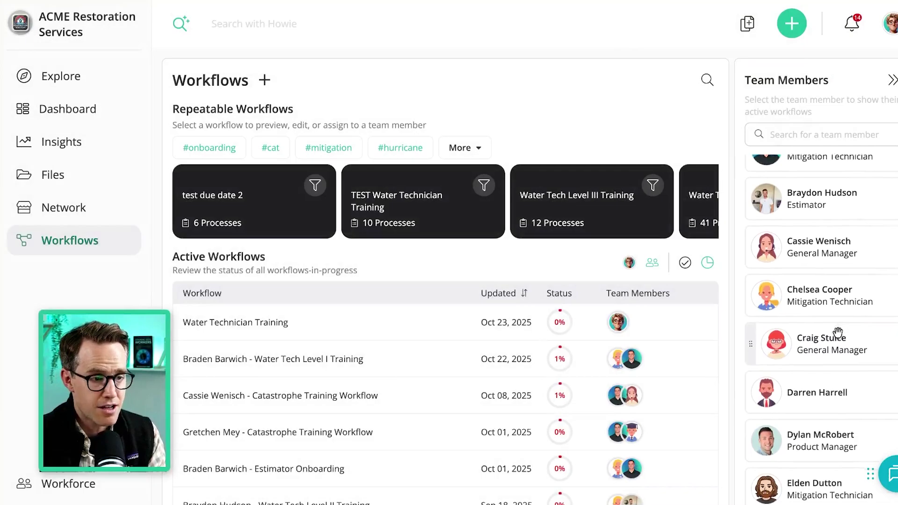
{"action": "scroll", "coordinate": [823, 362], "scroll_direction": "down", "scroll_amount": 2}
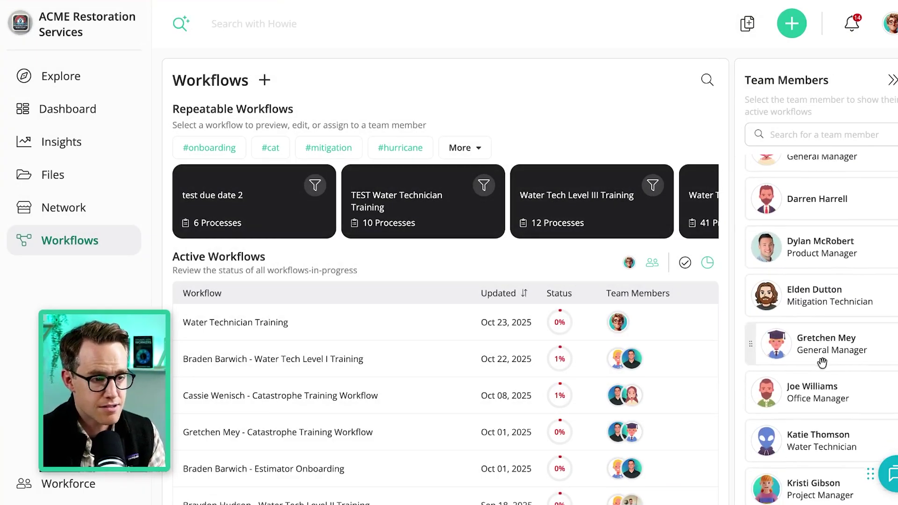
{"action": "left_click", "coordinate": [814, 386]}
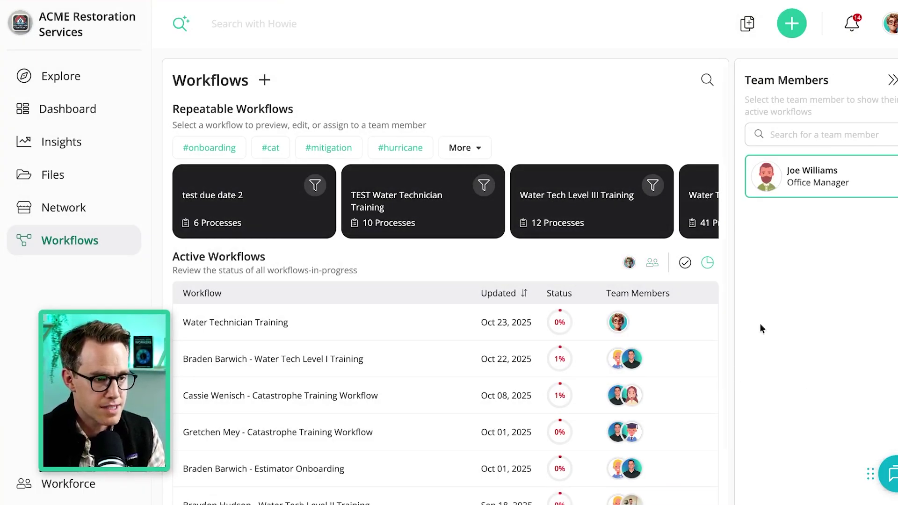
{"action": "left_click", "coordinate": [827, 175]}
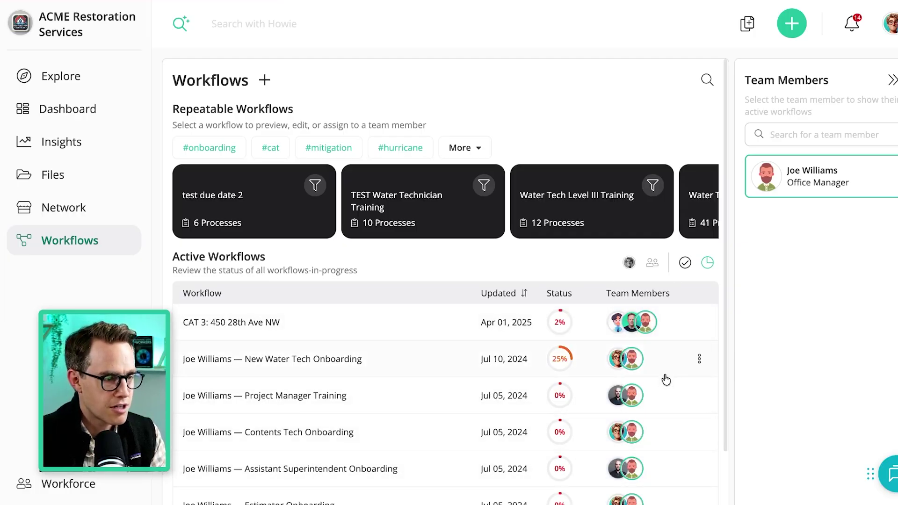
- Clear that filter and filter active workflows to the mitigation technician instead
{"action": "scroll", "coordinate": [665, 376], "scroll_direction": "down", "scroll_amount": 1}
{"action": "scroll", "coordinate": [665, 377], "scroll_direction": "up", "scroll_amount": 1}
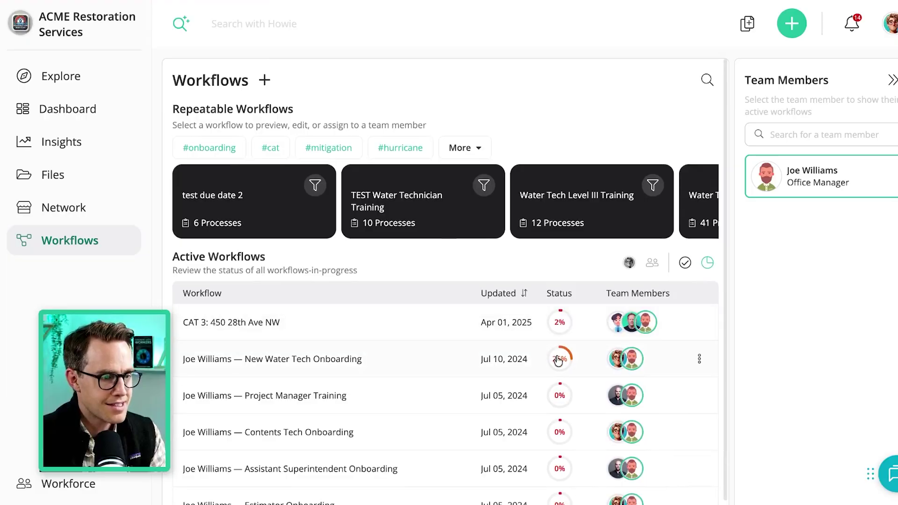
{"action": "scroll", "coordinate": [542, 466], "scroll_direction": "down", "scroll_amount": 2}
{"action": "scroll", "coordinate": [542, 466], "scroll_direction": "up", "scroll_amount": 2}
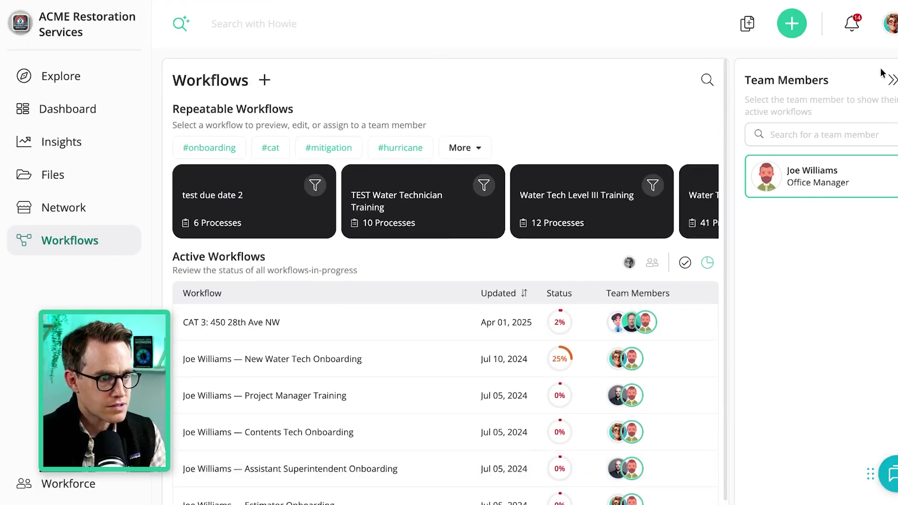
{"action": "left_click", "coordinate": [893, 167]}
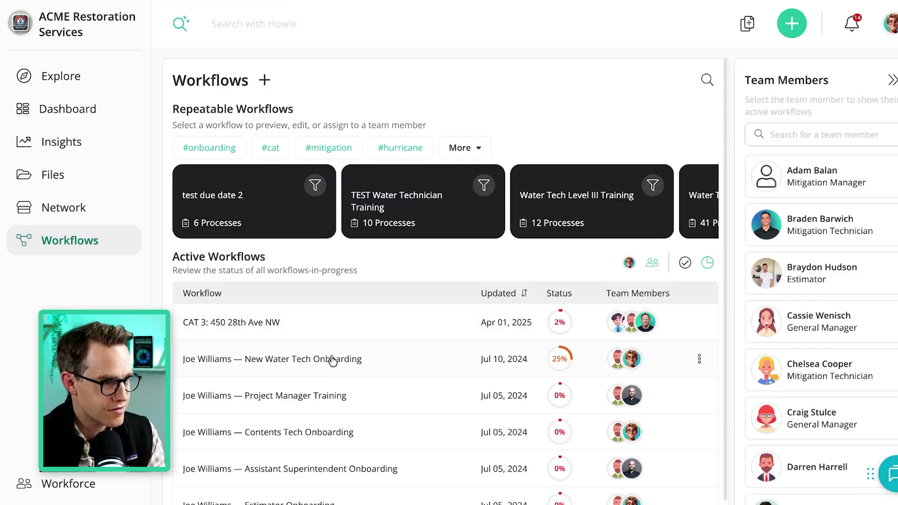
{"action": "left_click", "coordinate": [833, 378]}
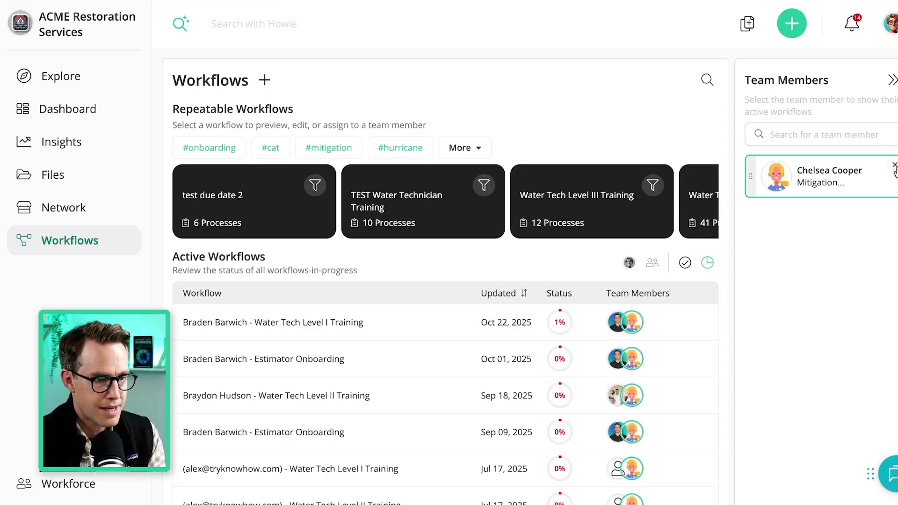
- Remove the team member filter and toggle the completed, then incomplete, workflow status filters
{"action": "left_click", "coordinate": [894, 168]}
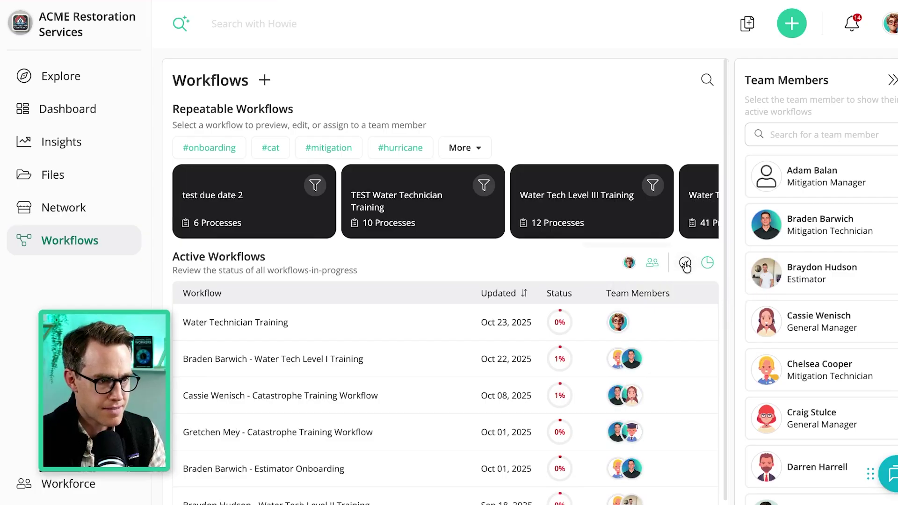
{"action": "left_click", "coordinate": [686, 263]}
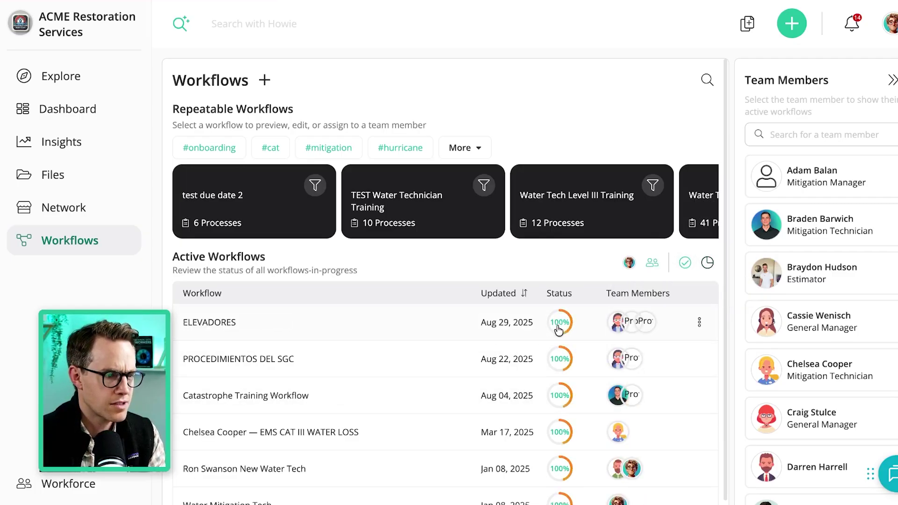
{"action": "left_click", "coordinate": [709, 265]}
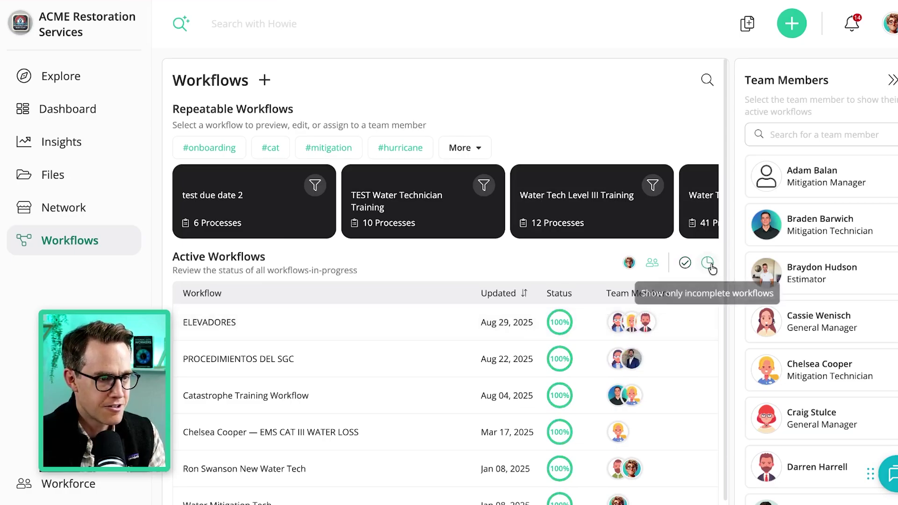